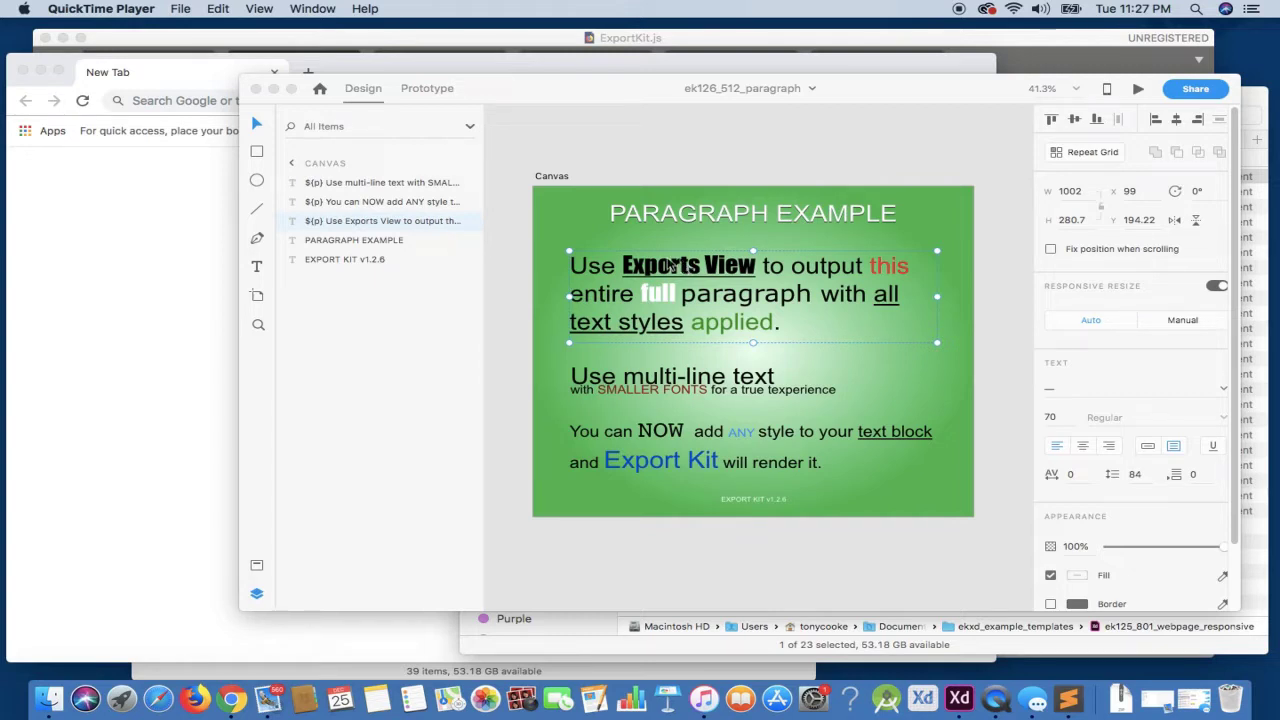
- Bring the ek126_512_paragraph Adobe XD document into focus with its paragraph text layers visible
left_click(325, 188)
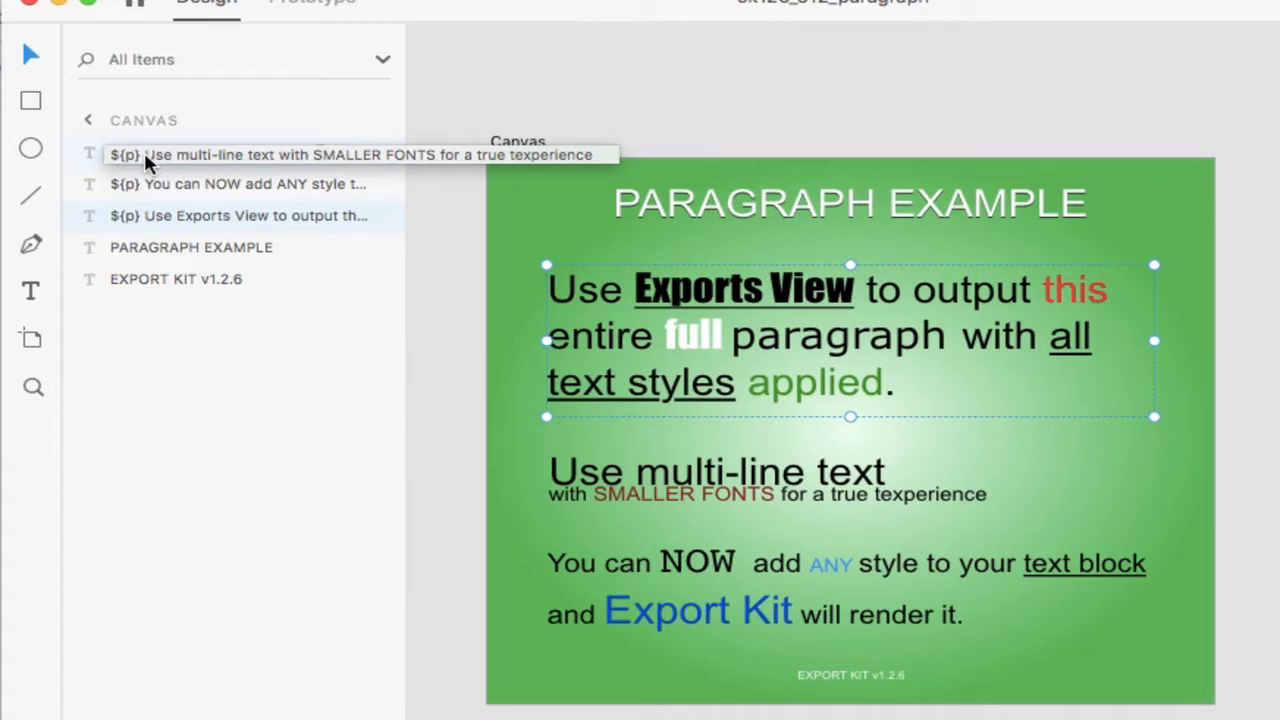
- Remove the ${p} prefix from the 'Use multi-line text' layer name
left_click(145, 155)
double_click(146, 155)
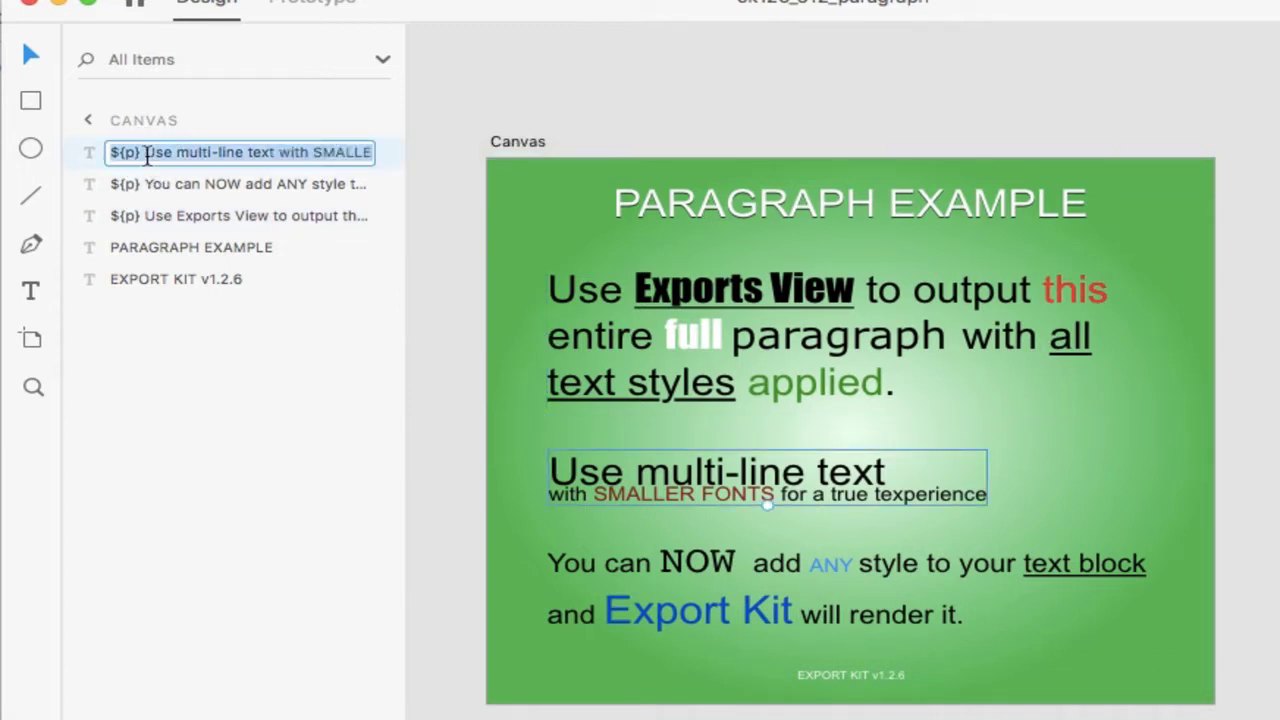
left_click(147, 155)
left_click_drag(145, 155, 70, 156)
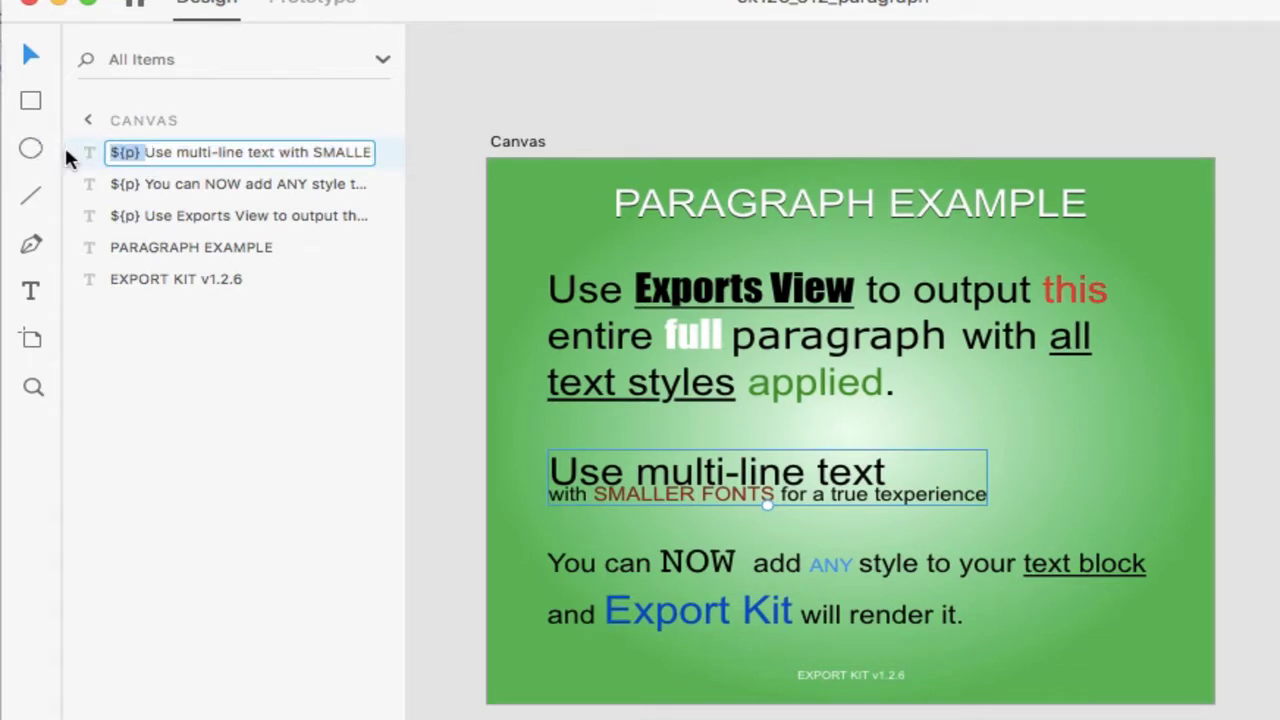
key("BackSpace")
- Remove the ${p} prefix from the 'You can NOW' layer name
double_click(150, 186)
left_click(152, 188)
left_click(146, 188)
left_click_drag(146, 188, 94, 186)
left_click(150, 188)
key("BackSpace")
key("BackSpace")
key("BackSpace")
key("BackSpace")
key("BackSpace")
- Remove the ${p} prefix from the 'Use Exports View' layer name and confirm it
left_click(160, 215)
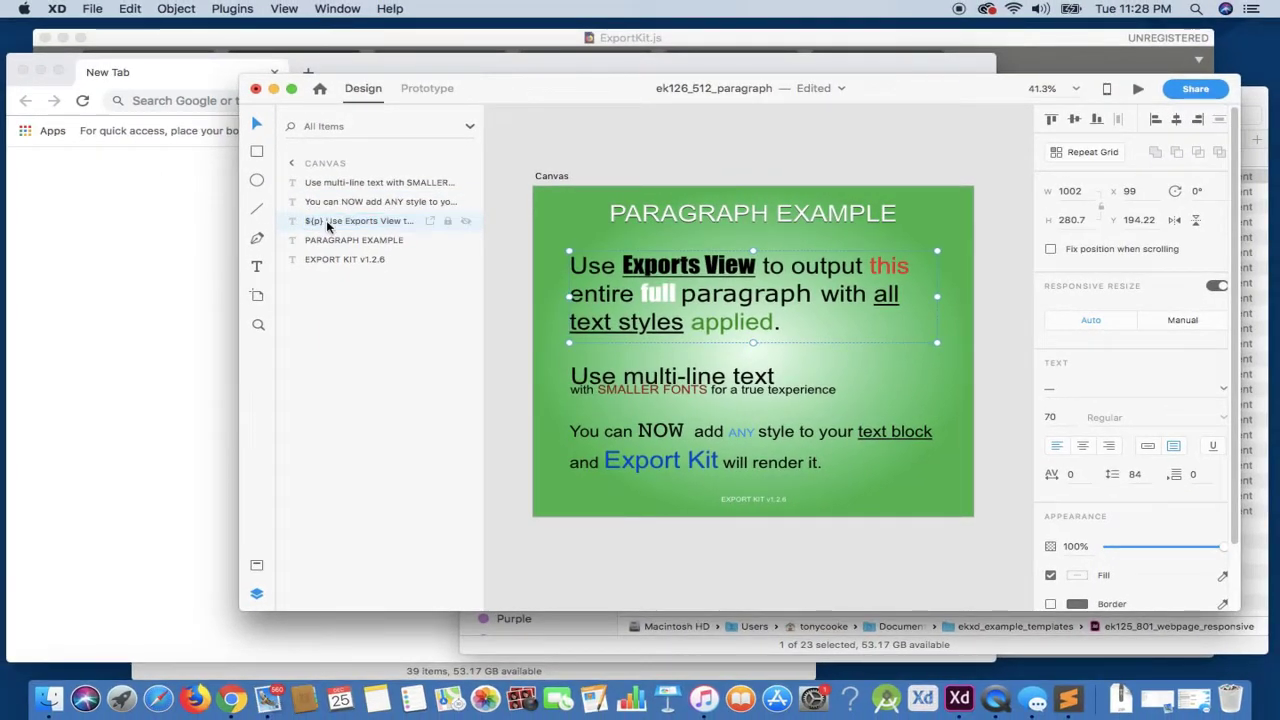
double_click(326, 222)
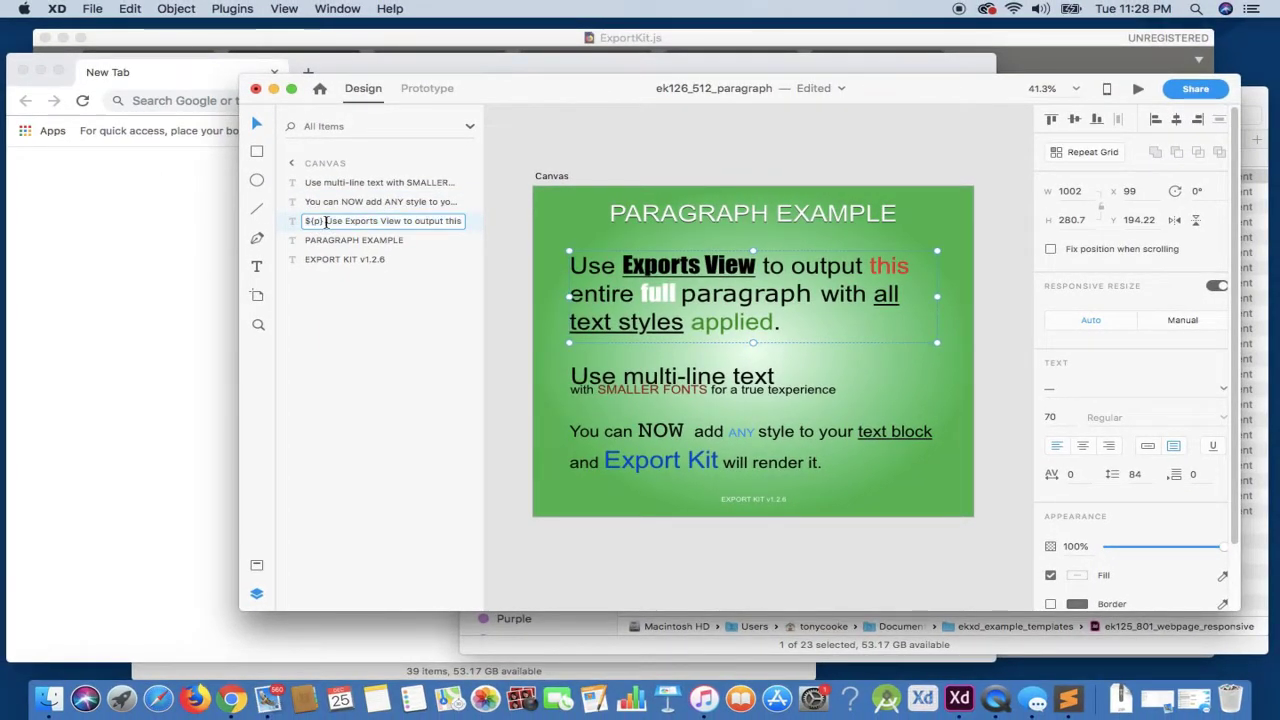
left_click(326, 222)
key("BackSpace")
key("BackSpace")
key("BackSpace")
key("BackSpace")
key("BackSpace")
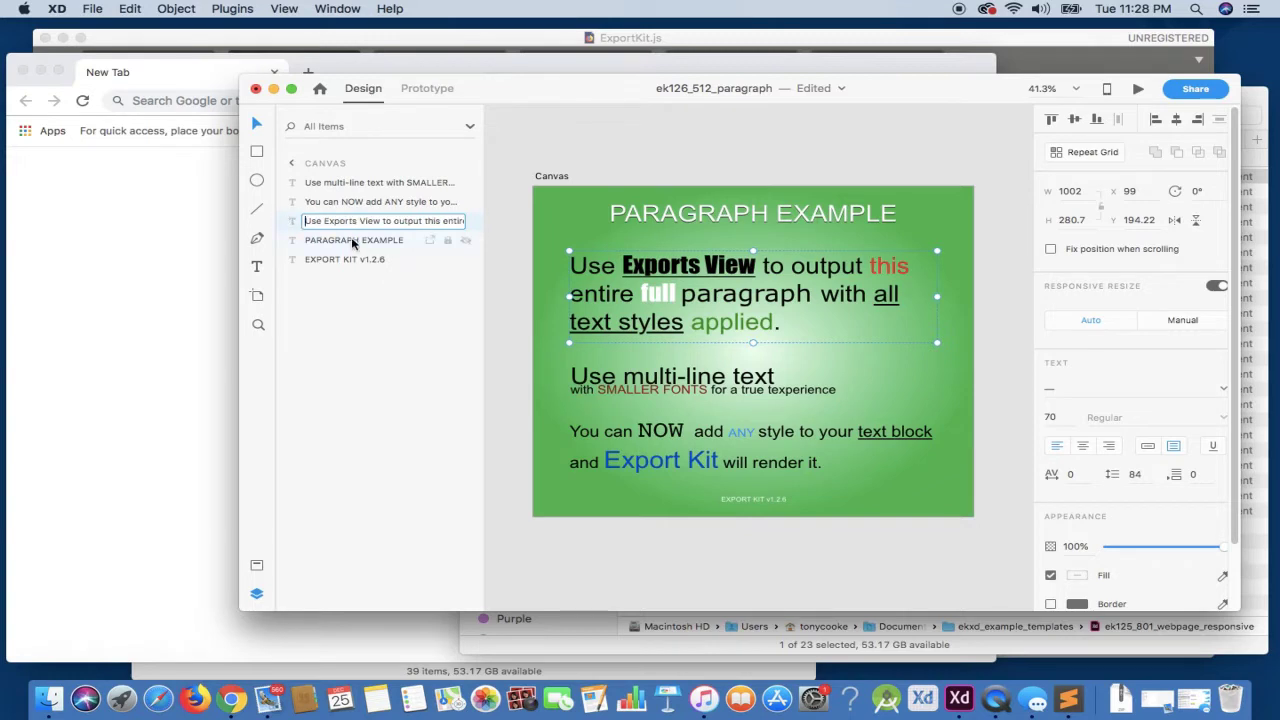
left_click(717, 322)
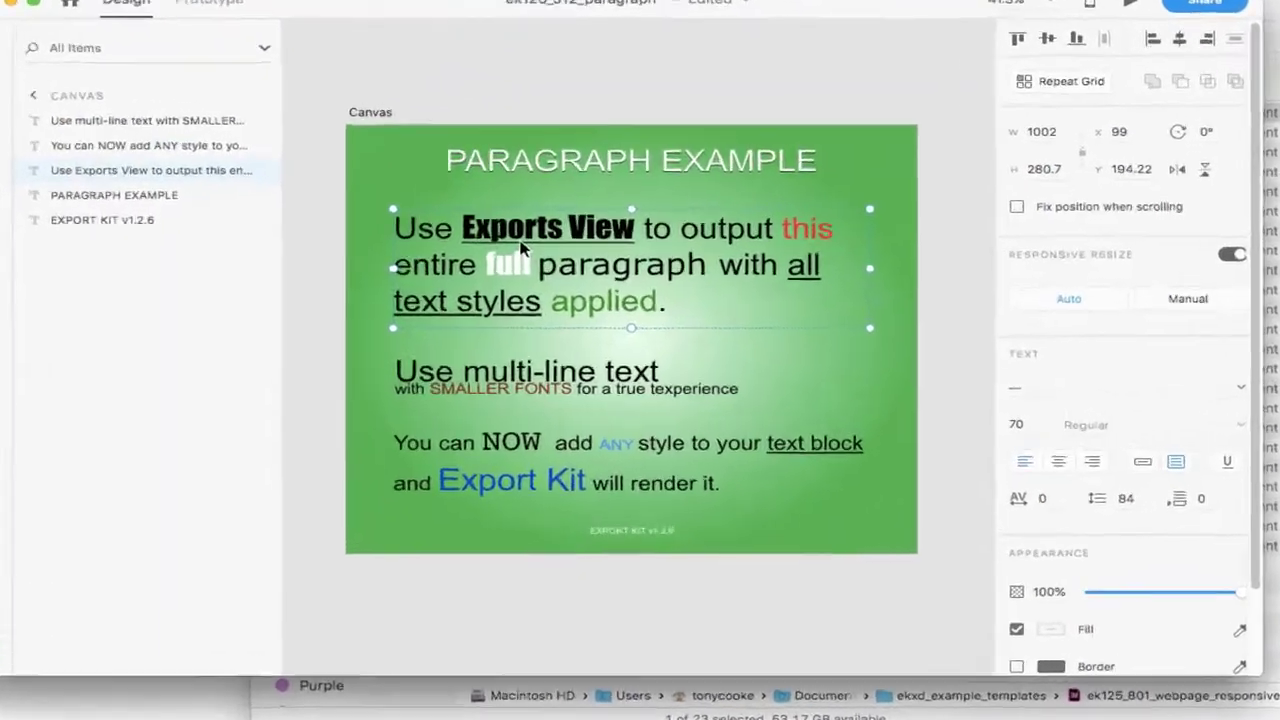
double_click(672, 275)
left_click(657, 265)
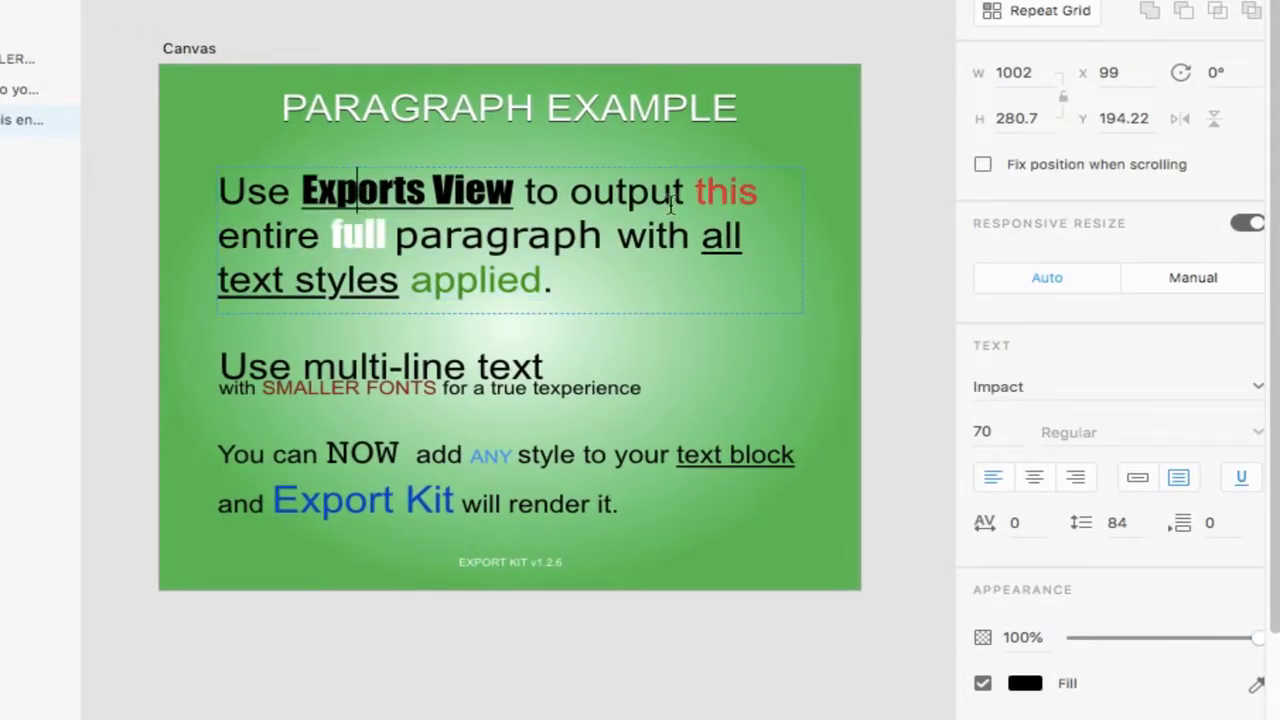
left_click(722, 193)
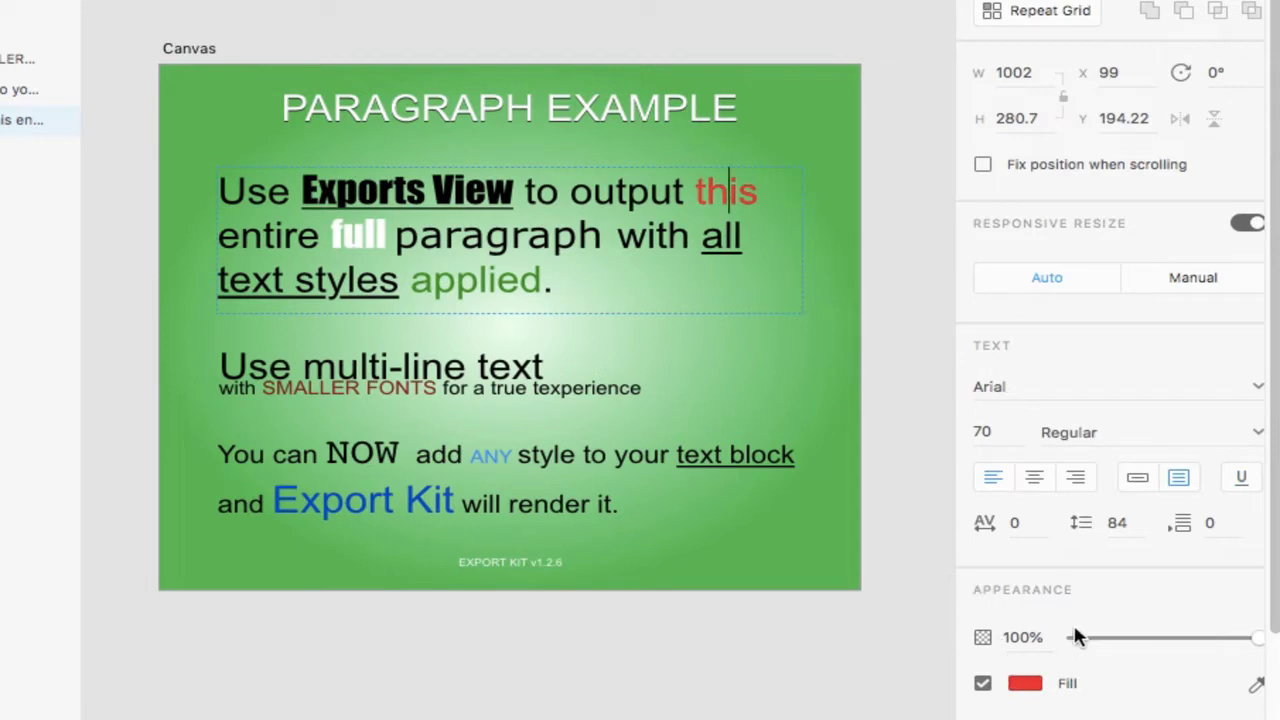
left_click(368, 232)
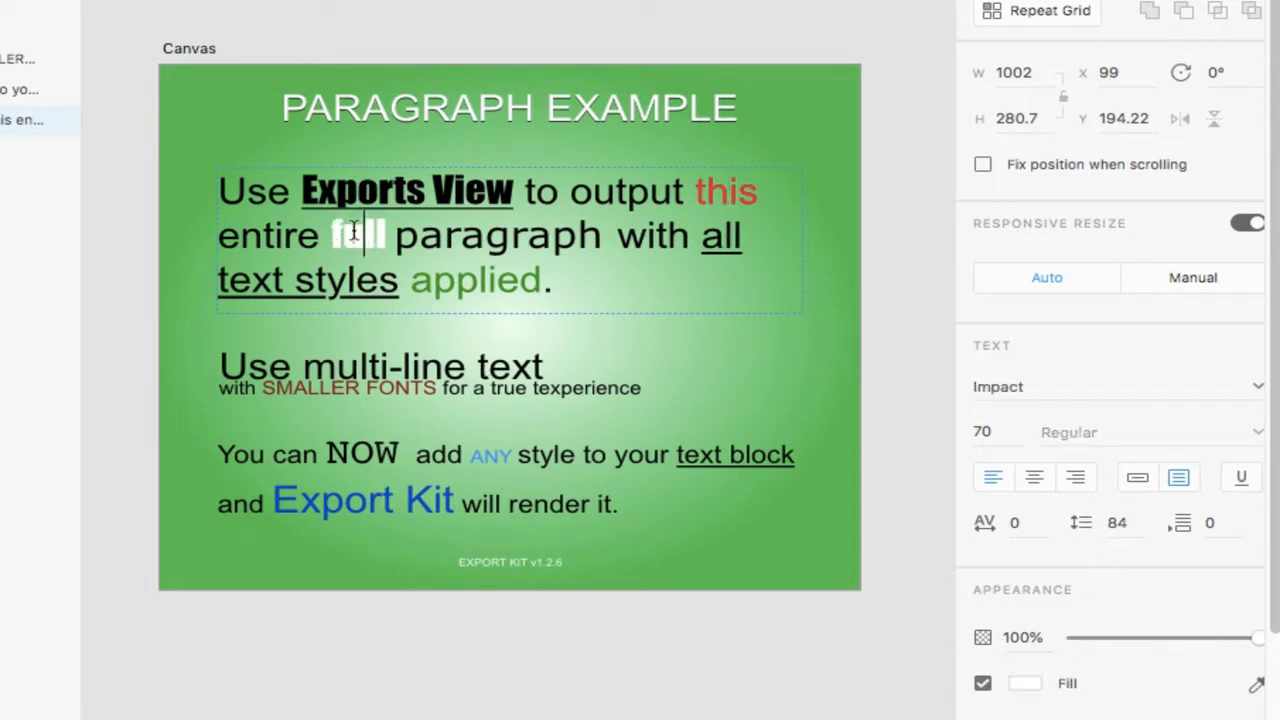
left_click(428, 282)
key("Escape")
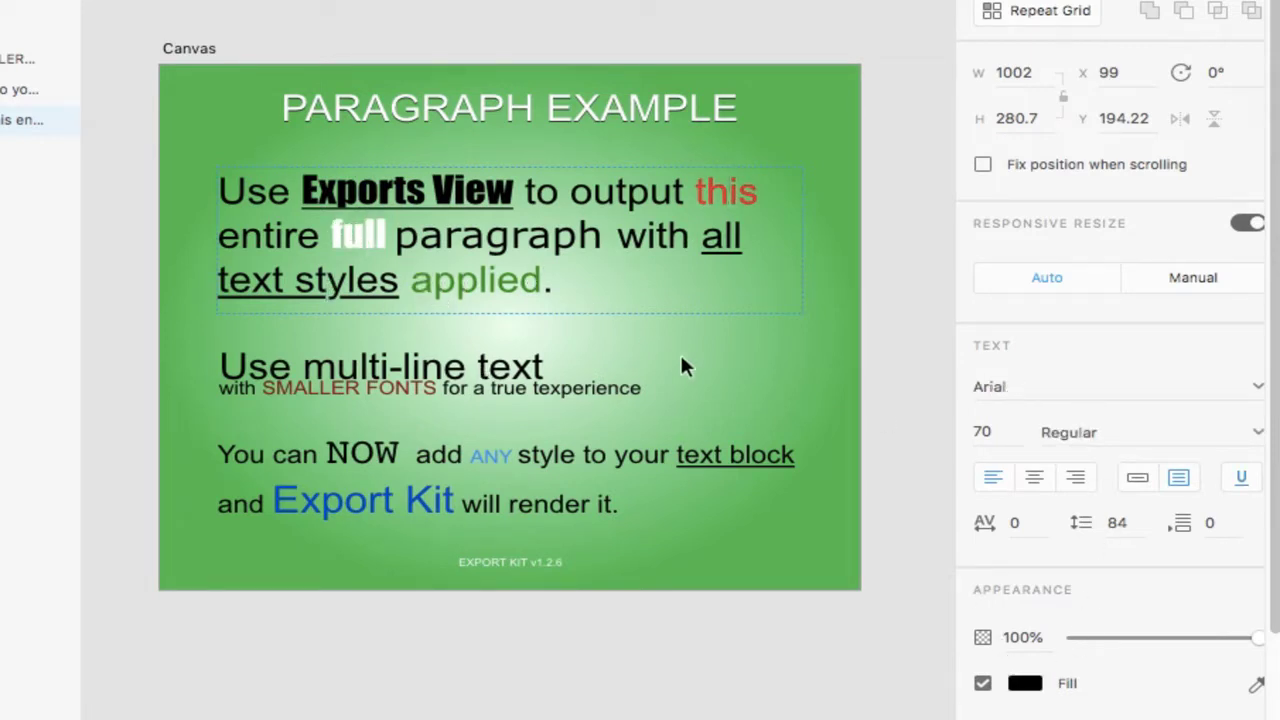
left_click(540, 389)
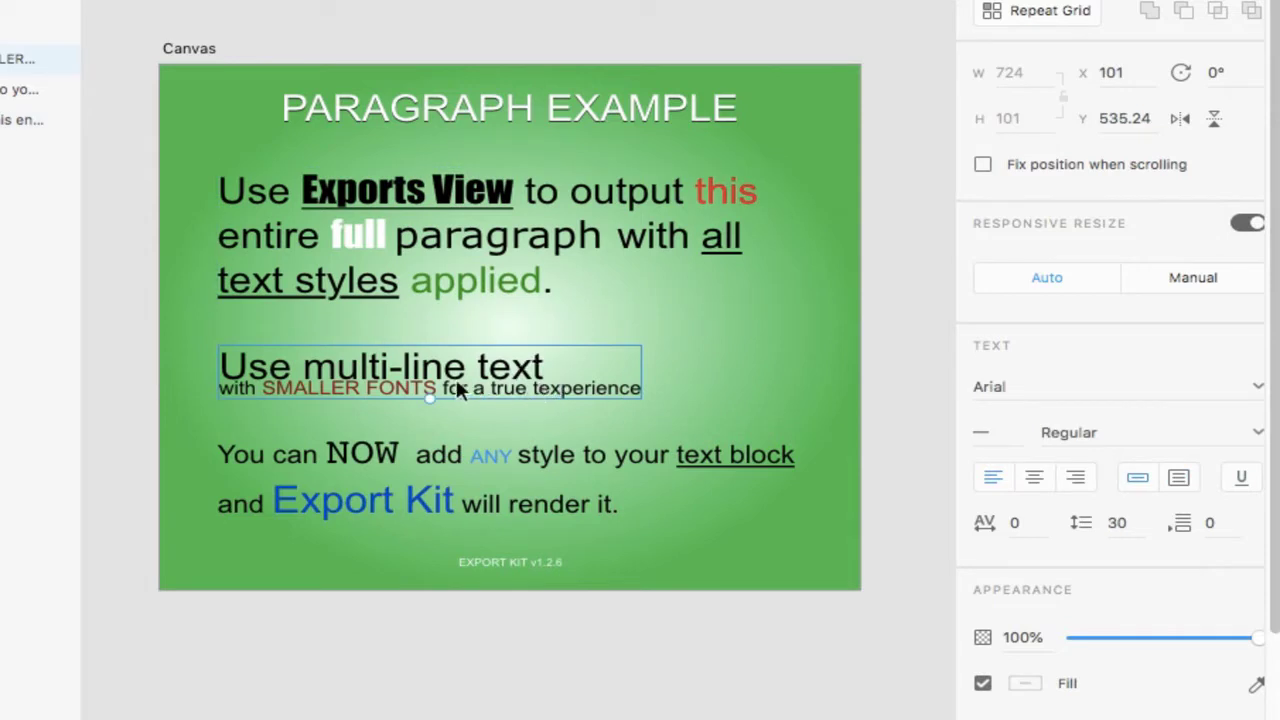
double_click(453, 384)
left_click(422, 366)
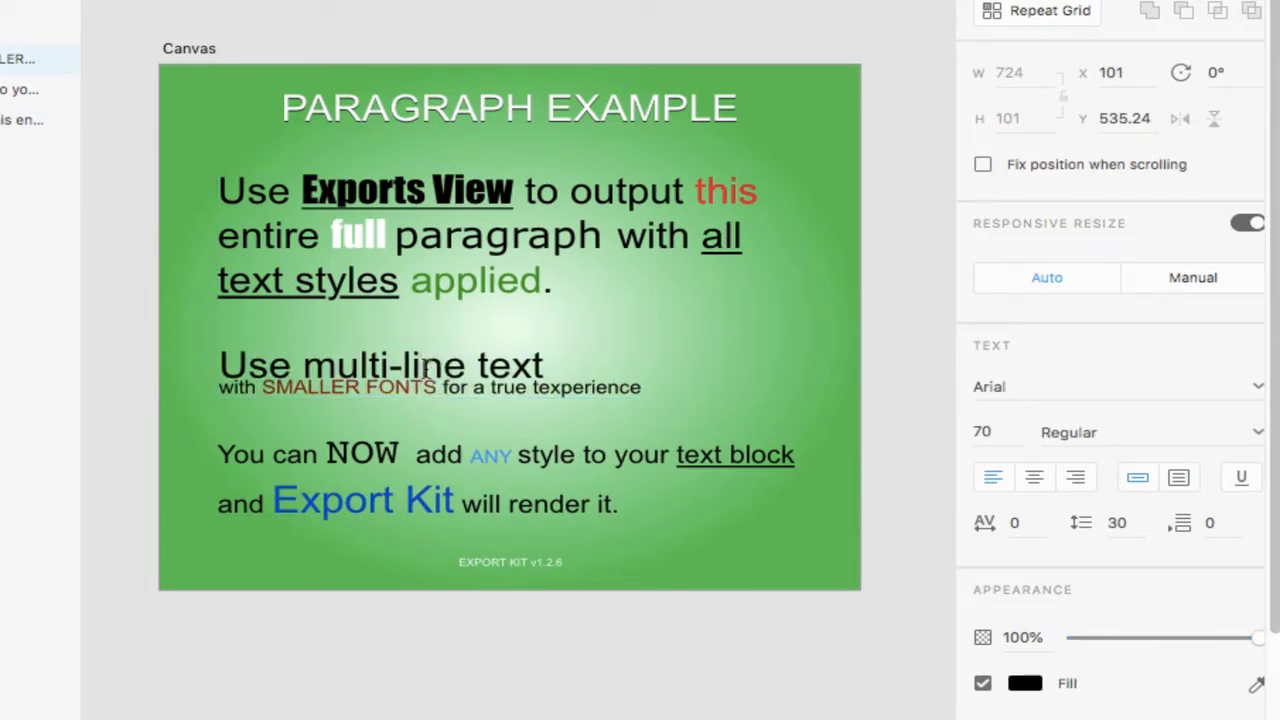
left_click(366, 387)
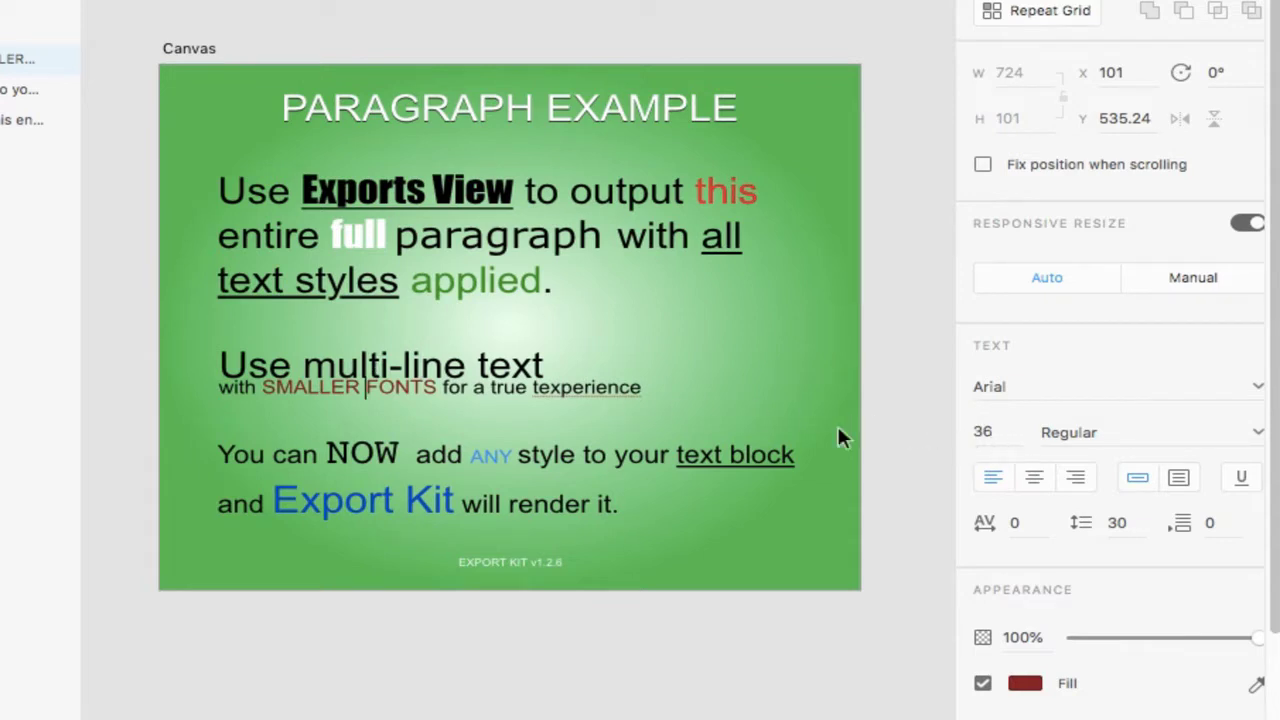
left_click(531, 451)
double_click(526, 455)
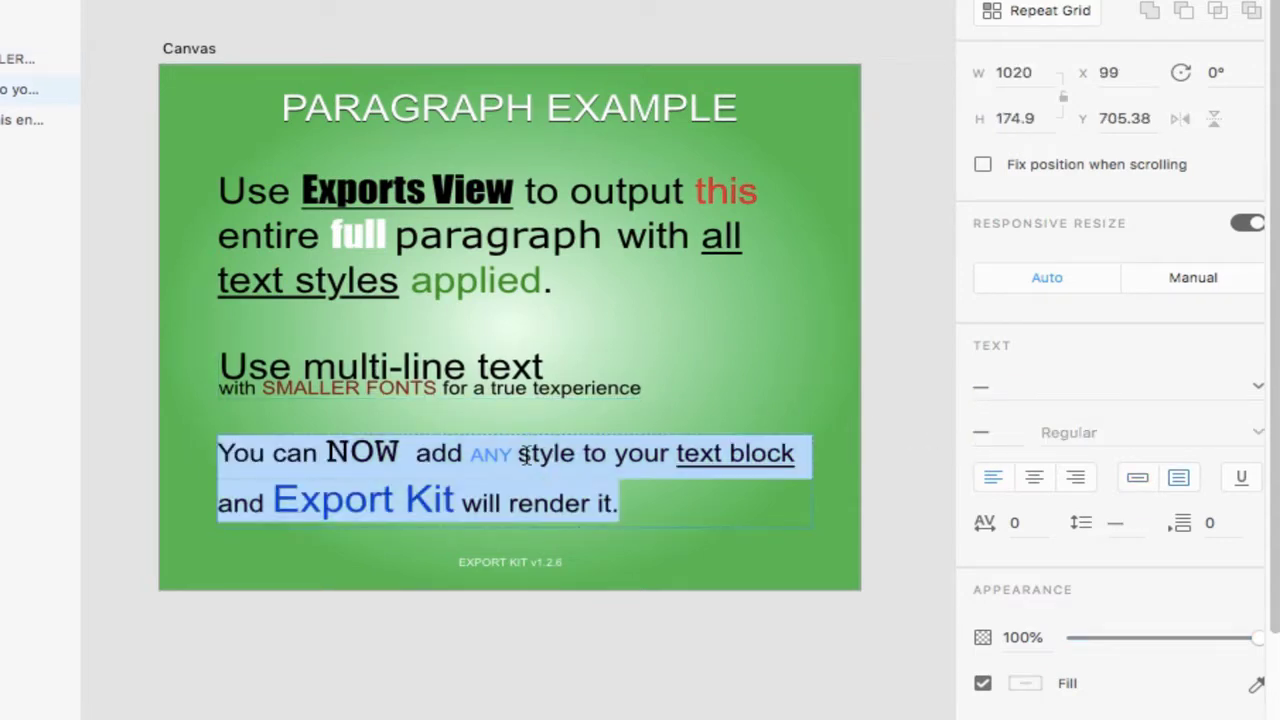
left_click(372, 455)
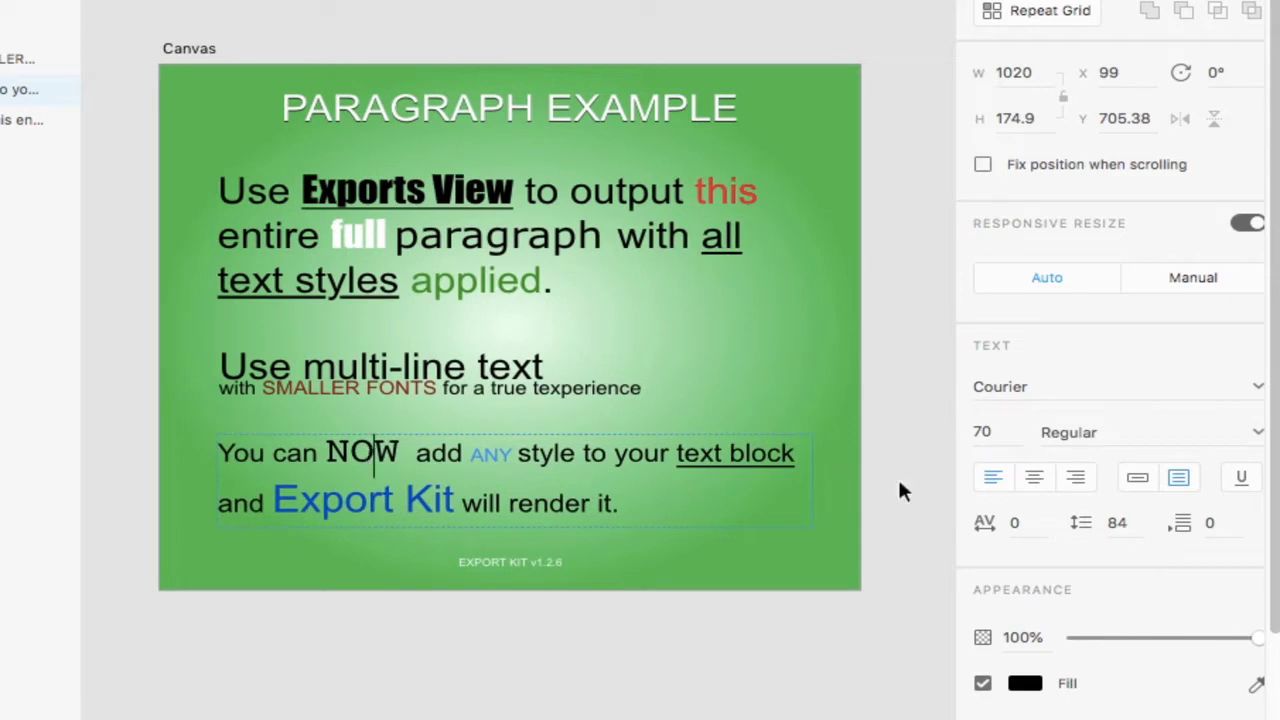
left_click(286, 455)
left_click(498, 455)
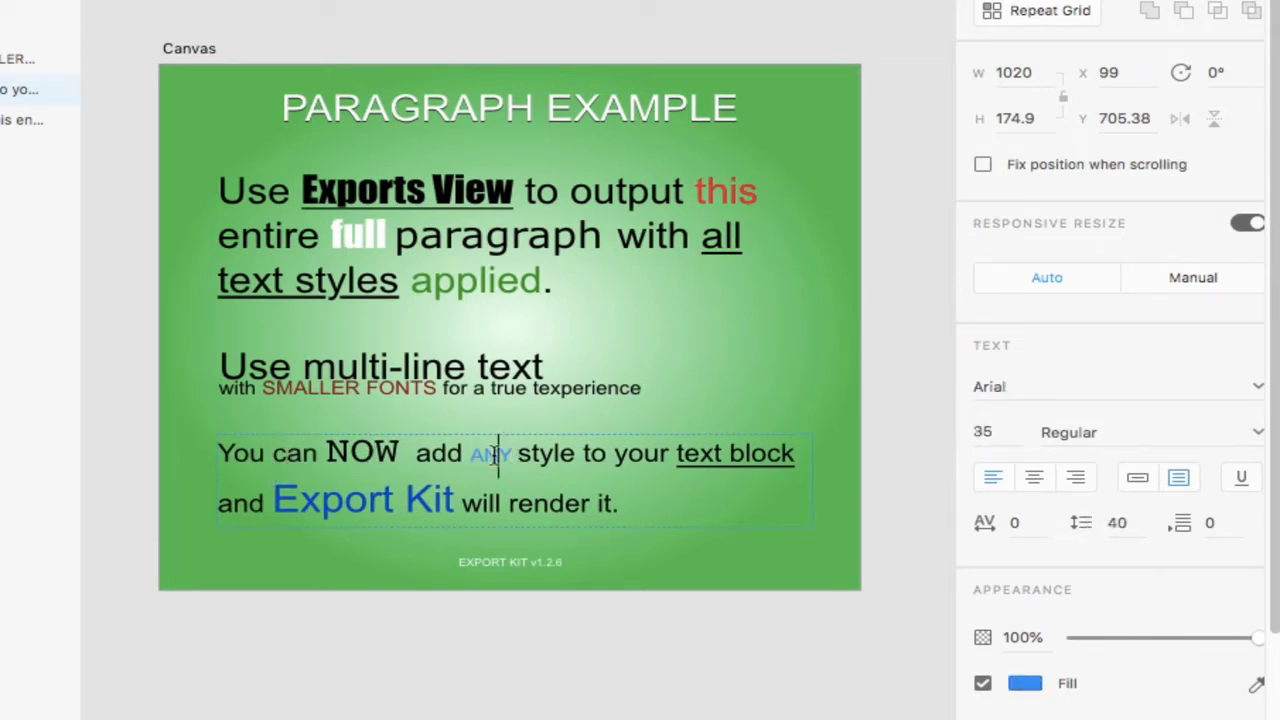
left_click(396, 498)
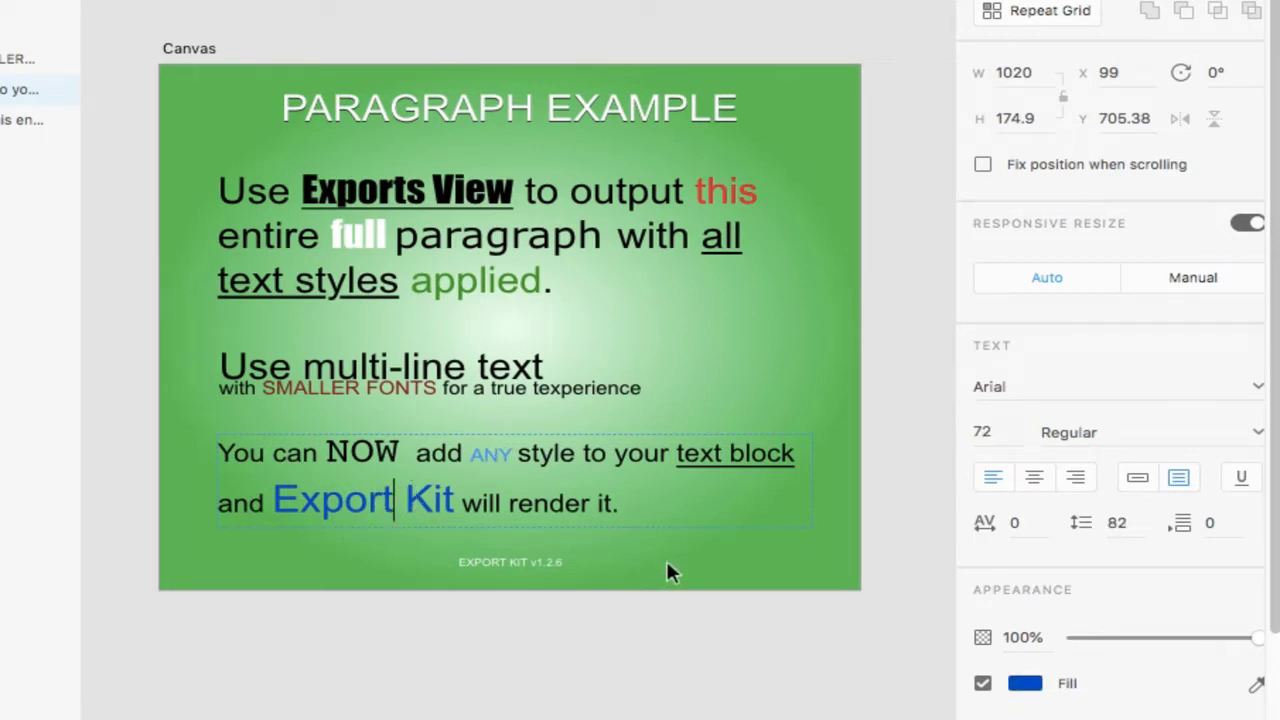
key("Escape")
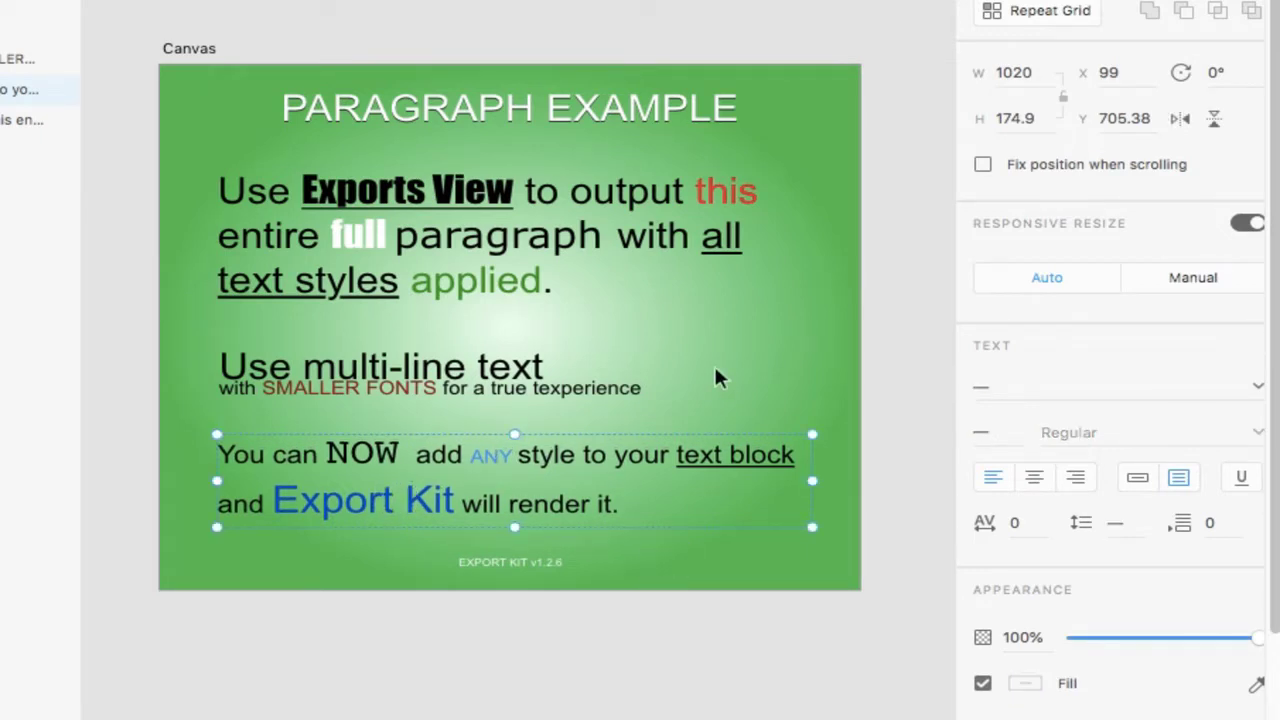
left_click(672, 252)
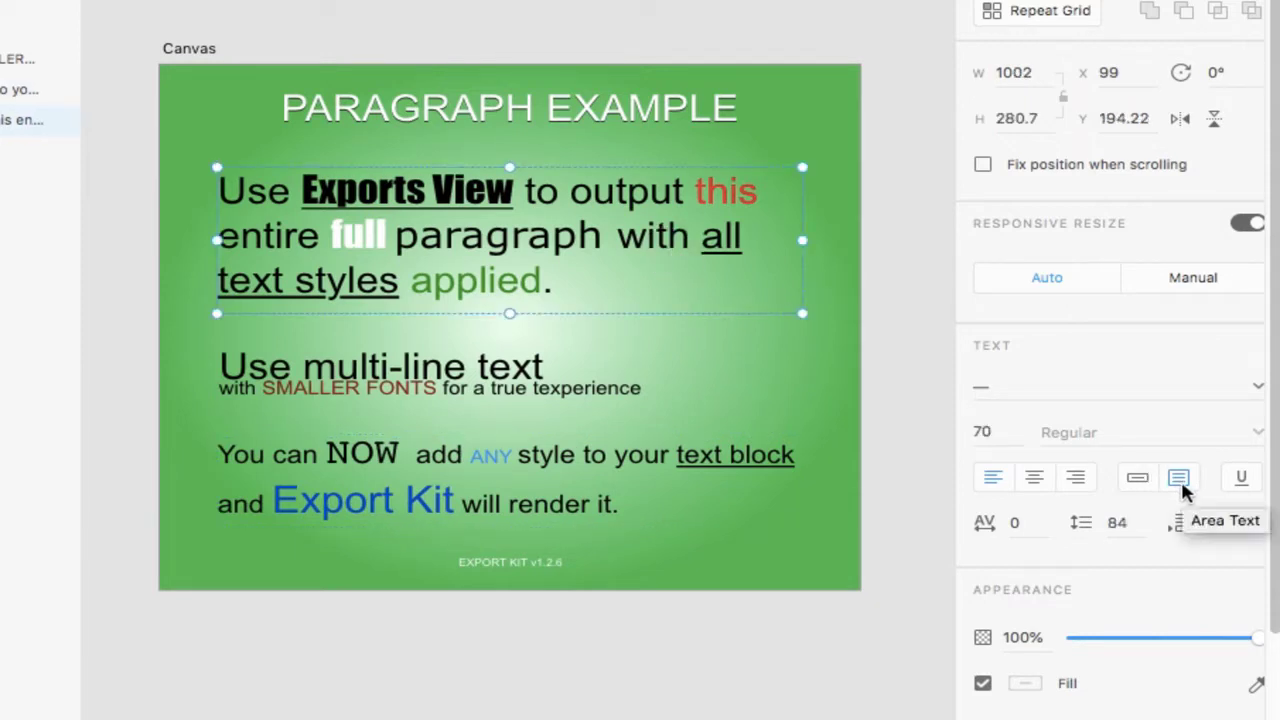
left_click(709, 461)
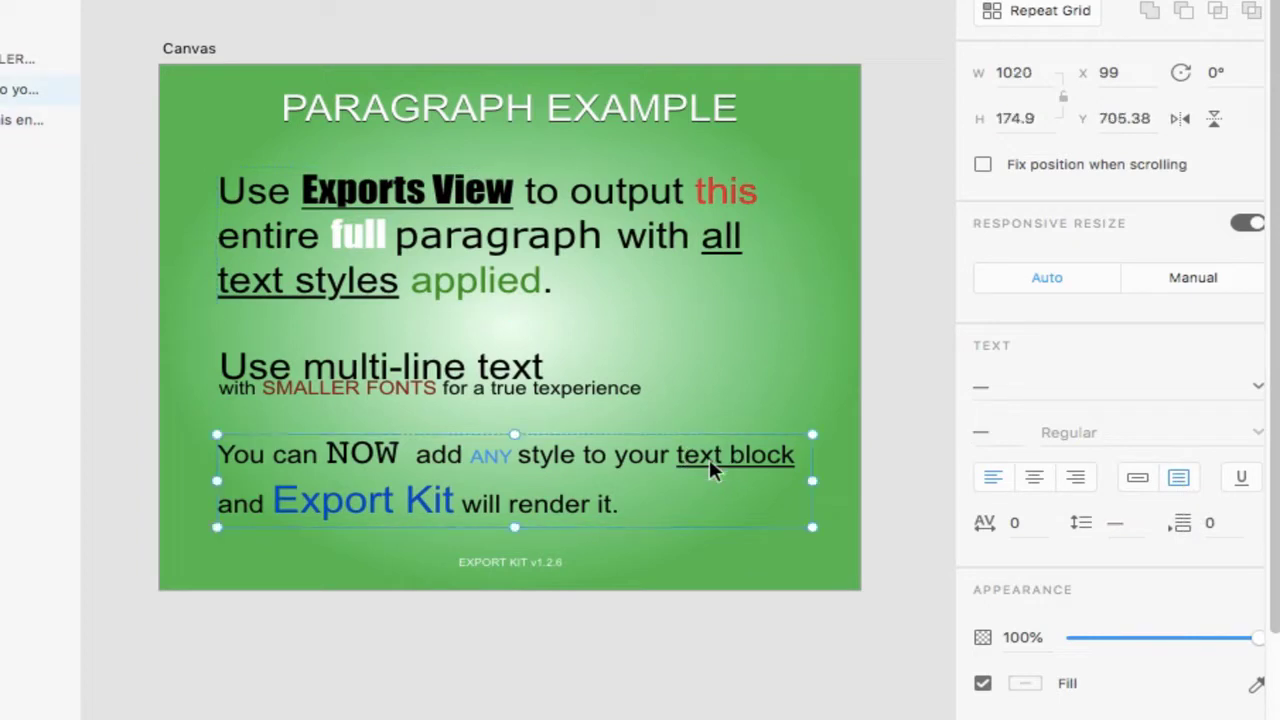
left_click(546, 371)
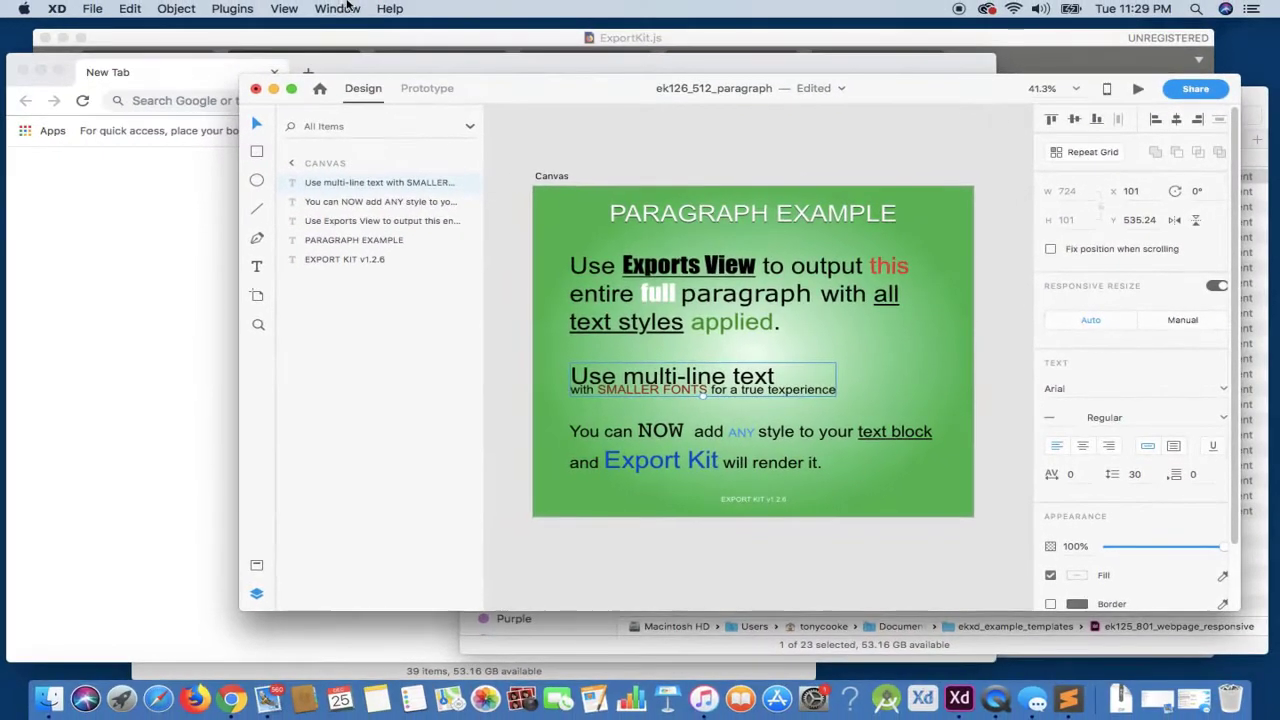
- Export the design via Plugins > Export Now > HTML5 into the ekxd_example_templates folder
left_click(232, 8)
mouse_move(318, 36)
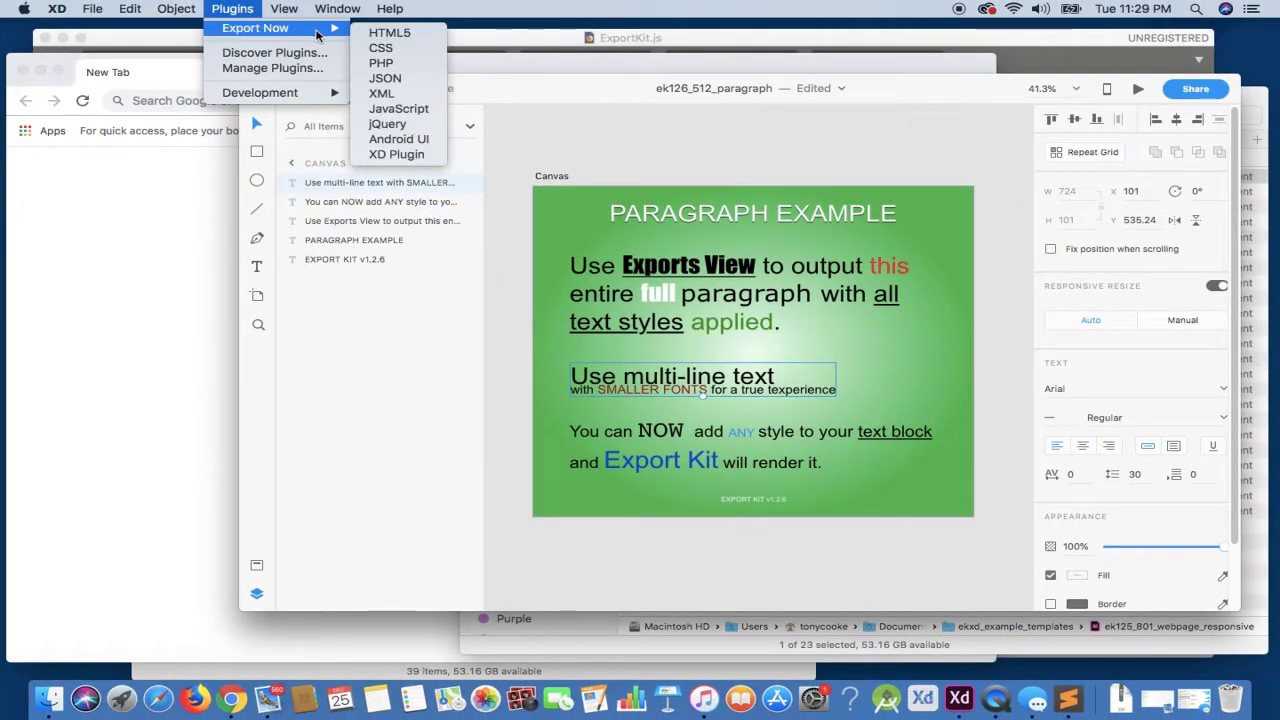
left_click(389, 32)
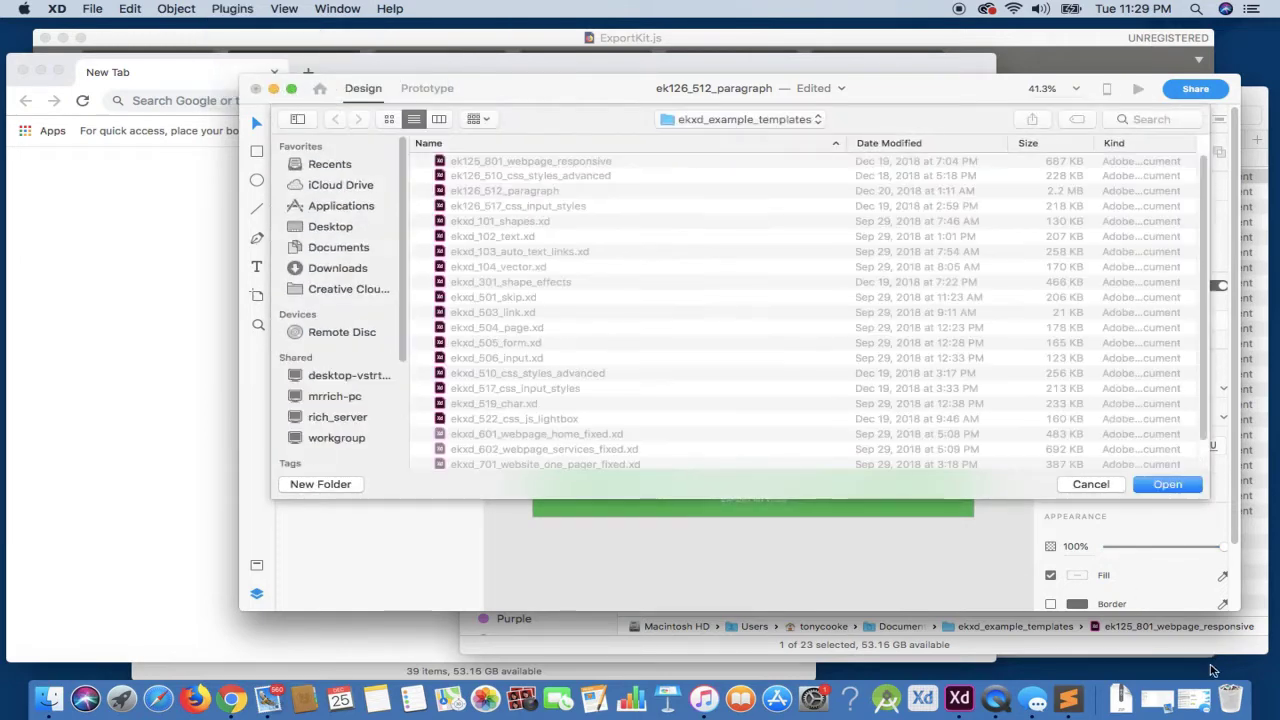
left_click(1167, 484)
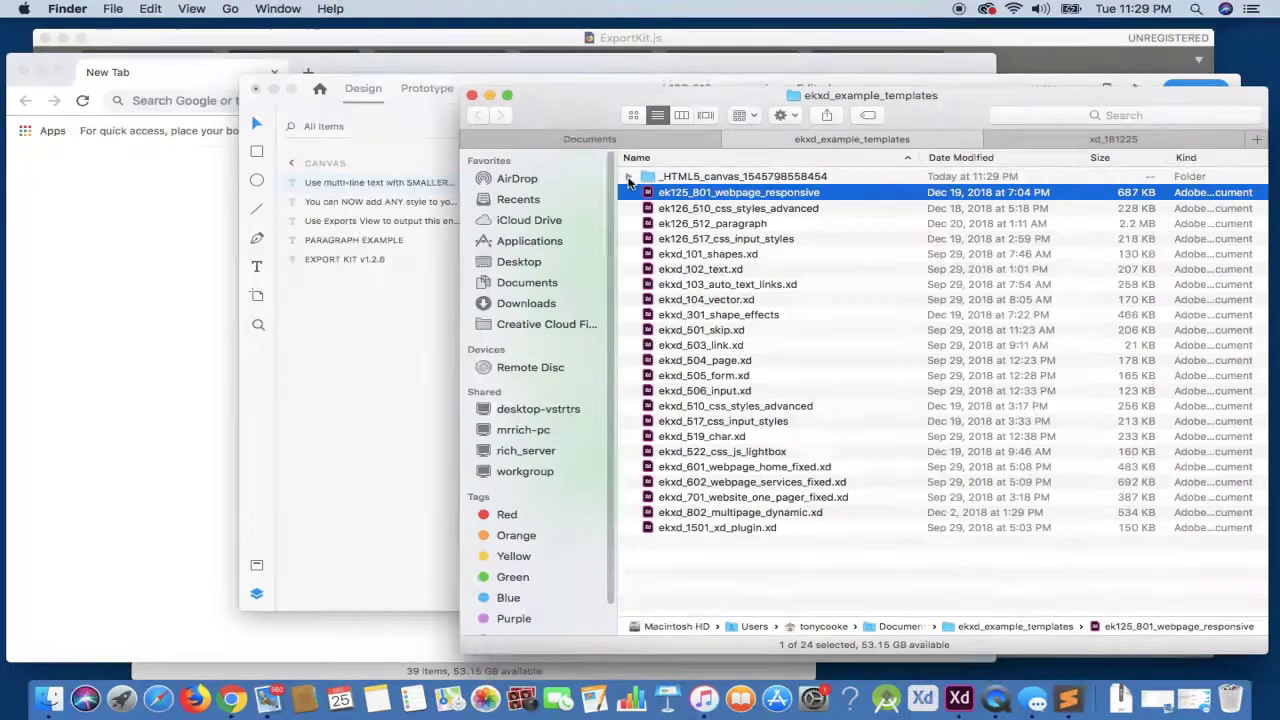
left_click(628, 177)
left_click(735, 207)
left_click_drag(738, 207, 152, 224)
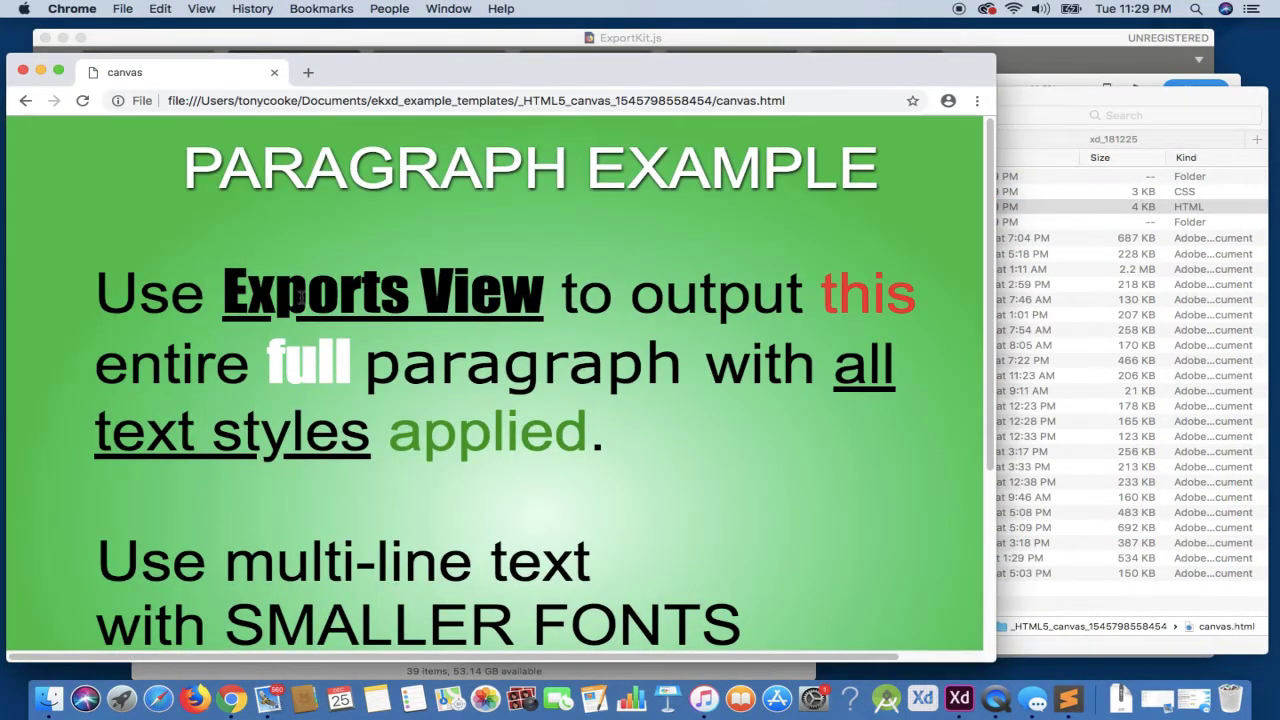
left_click_drag(149, 289, 540, 440)
scroll(540, 440, "down", 5)
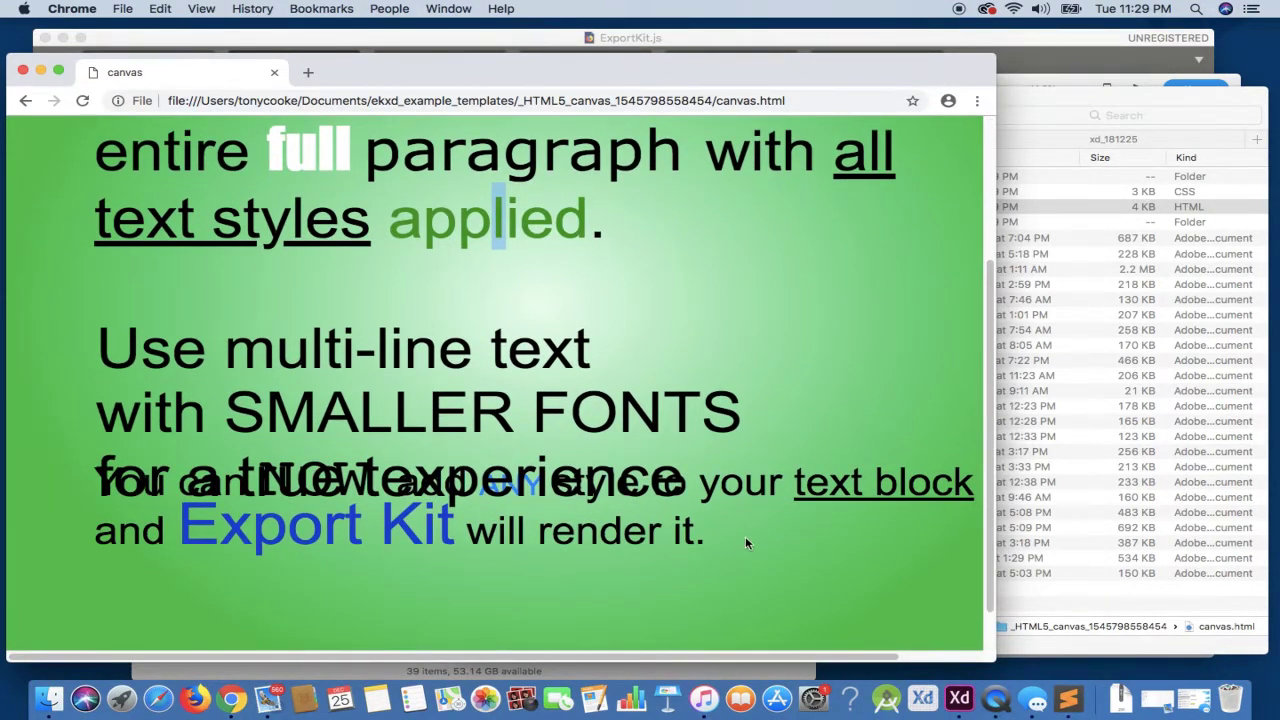
left_click_drag(748, 543, 624, 535)
- Set the multi-line text box to Auto Height
left_click(959, 700)
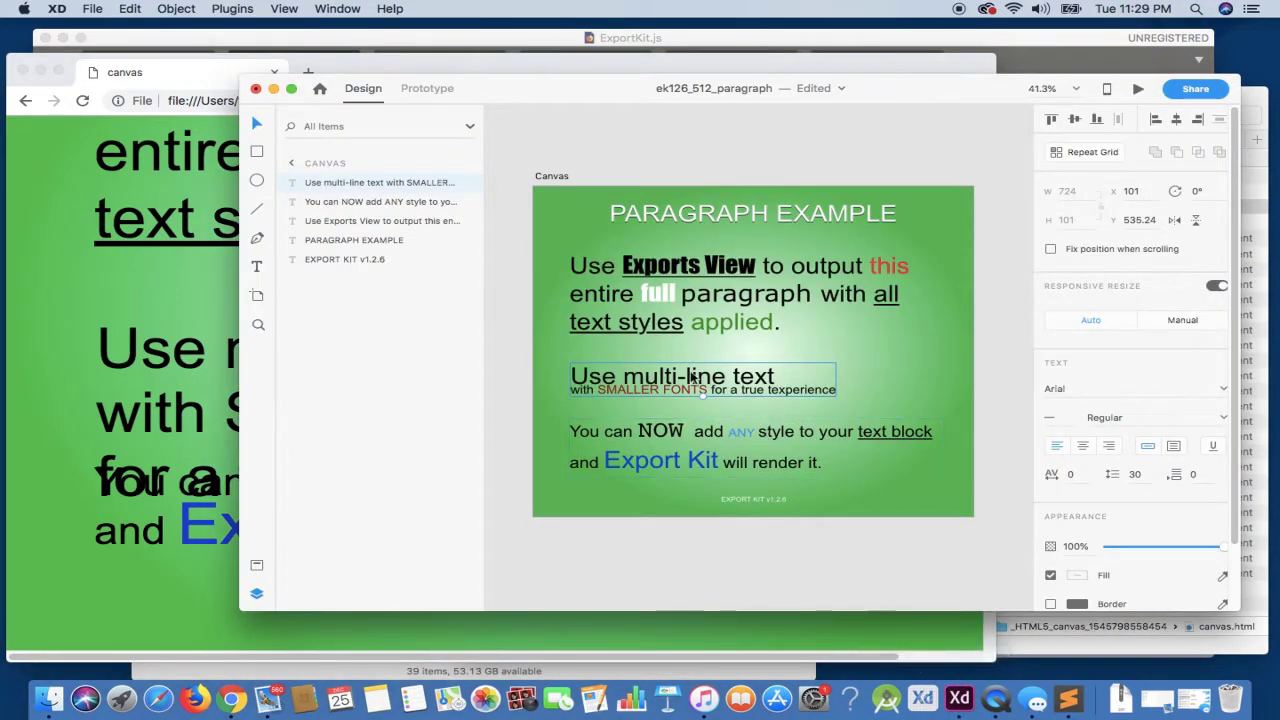
scroll(740, 470, "down", 3)
scroll(686, 454, "down", 3)
scroll(686, 454, "up", 2)
left_click(706, 354)
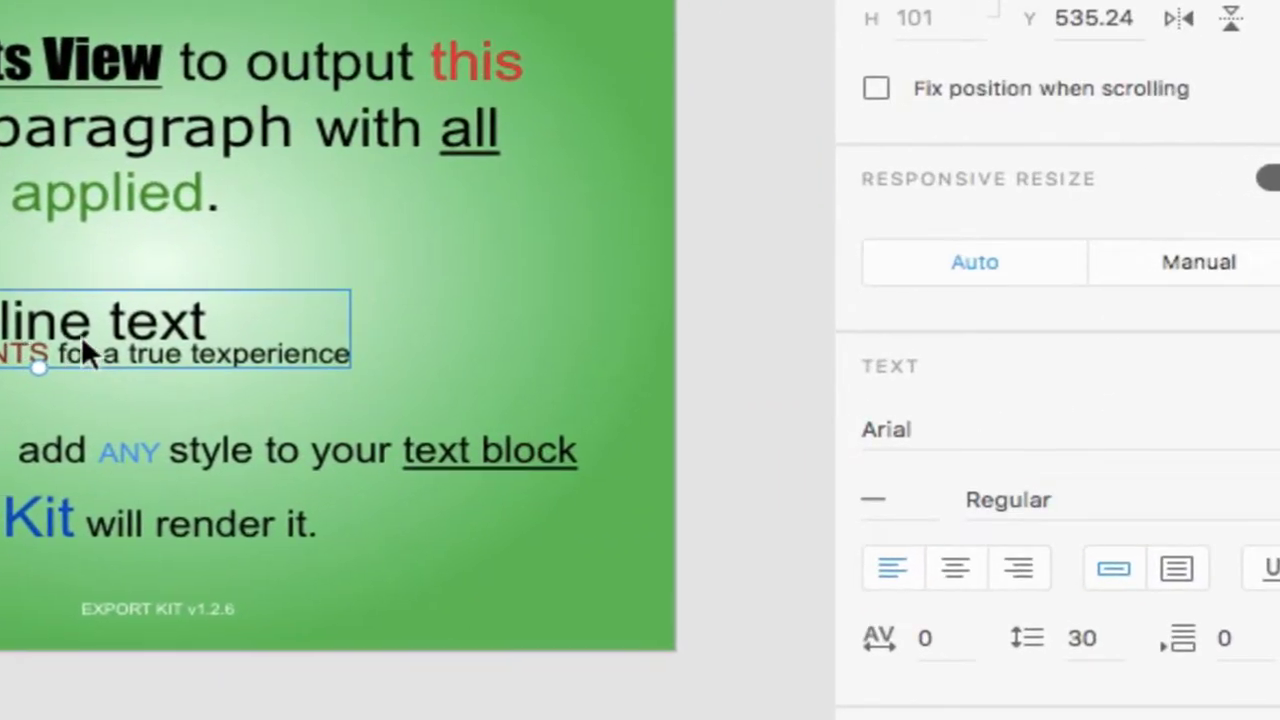
scroll(83, 344, "right", 1)
left_click(1176, 567)
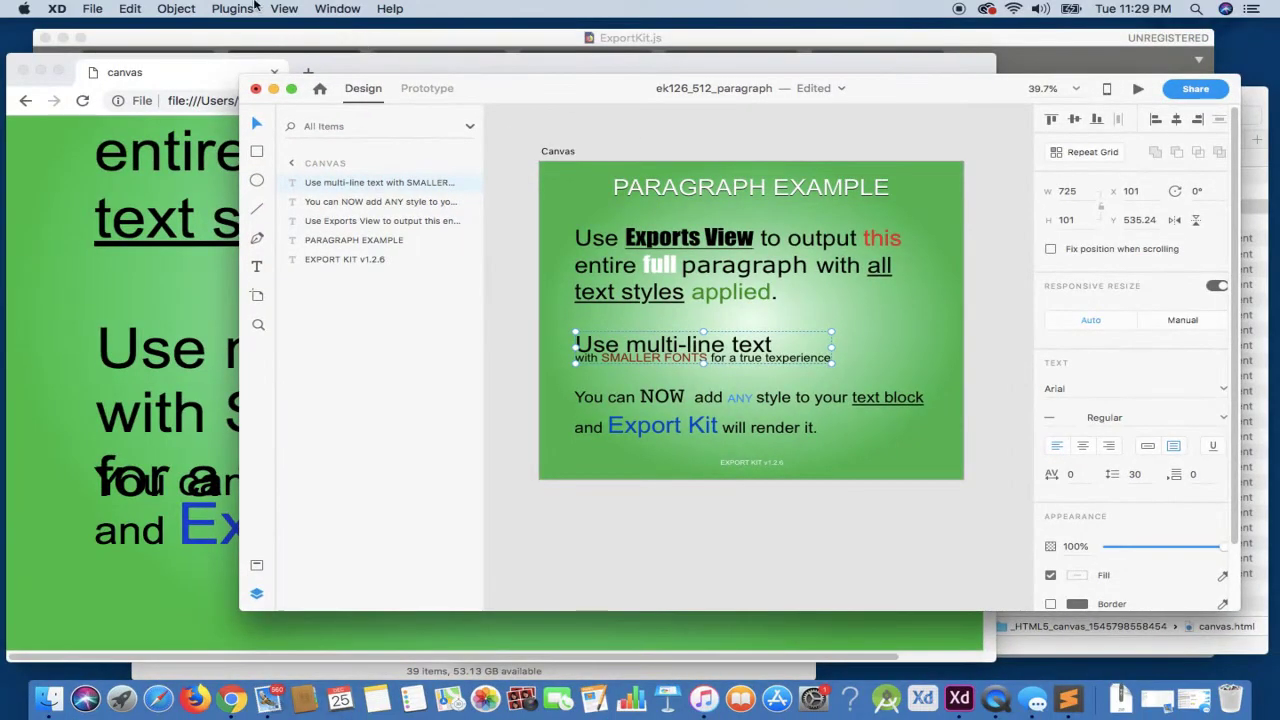
- Re-export the design to HTML5 and open the newest canvas.html in Chrome
left_click(232, 8)
mouse_move(290, 28)
left_click(413, 38)
left_click(1160, 485)
left_click(1164, 647)
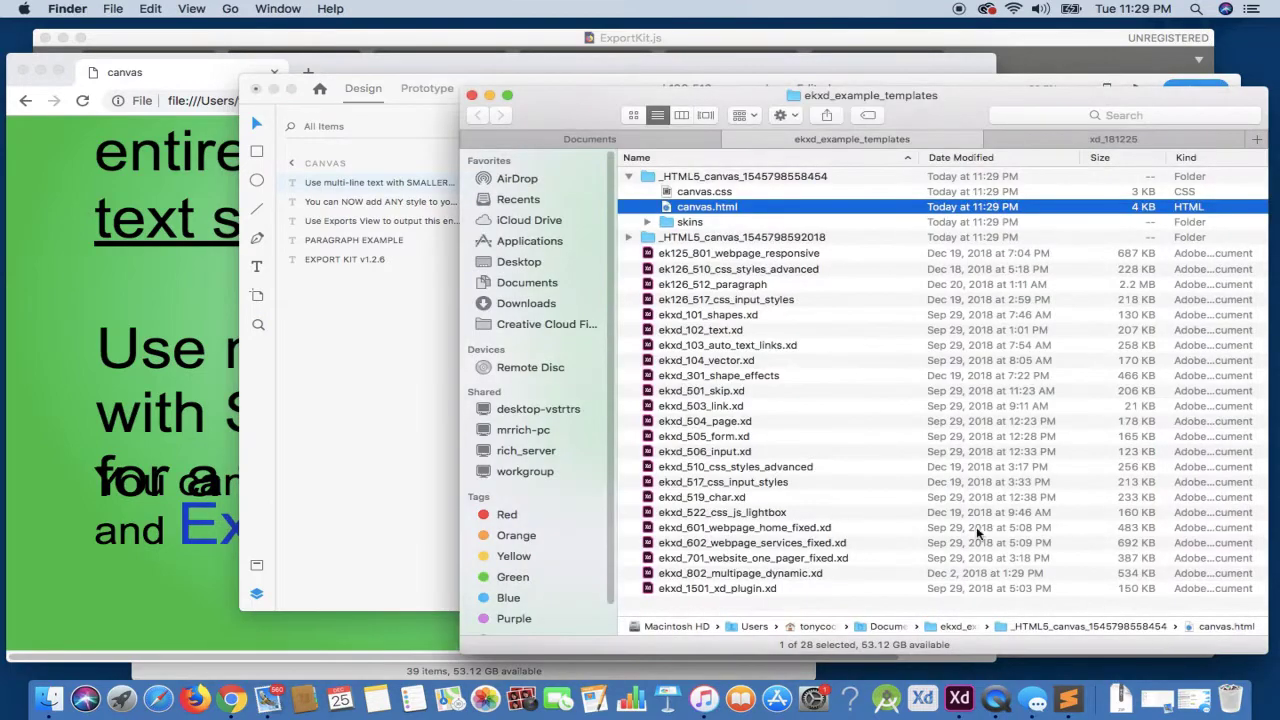
left_click(630, 176)
left_click(628, 191)
left_click_drag(700, 221, 124, 349)
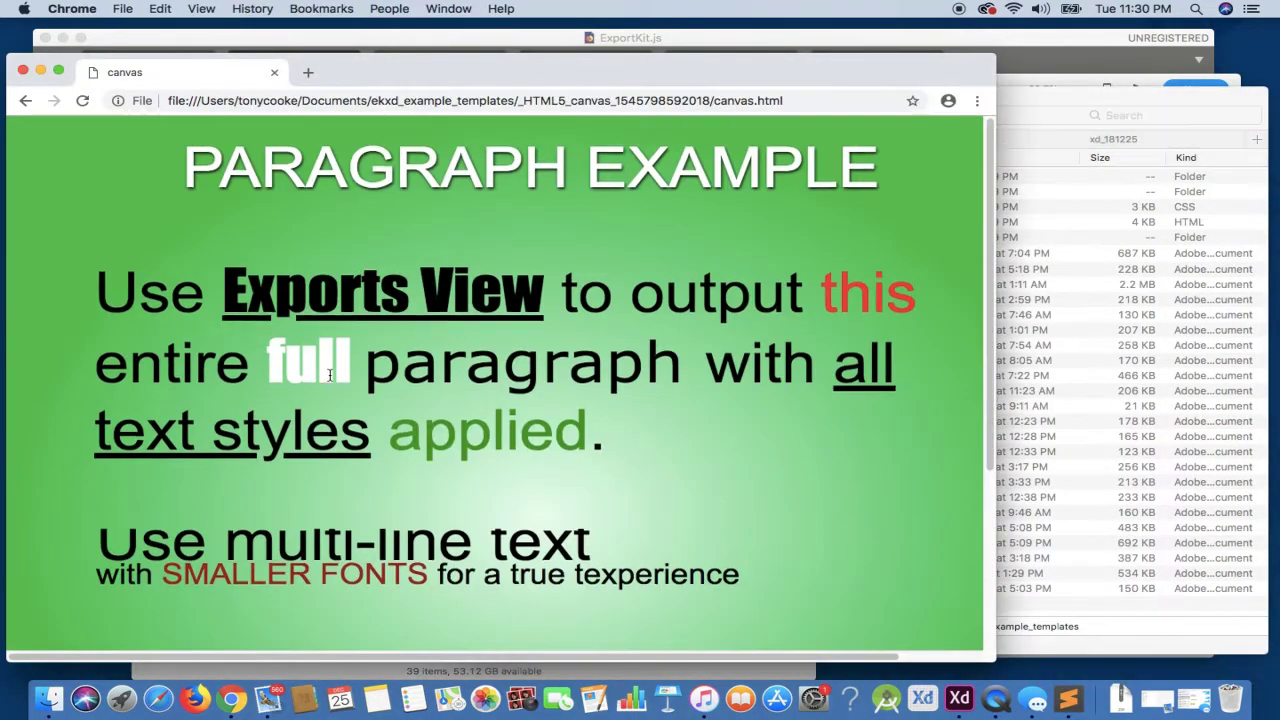
scroll(330, 376, "down", 5)
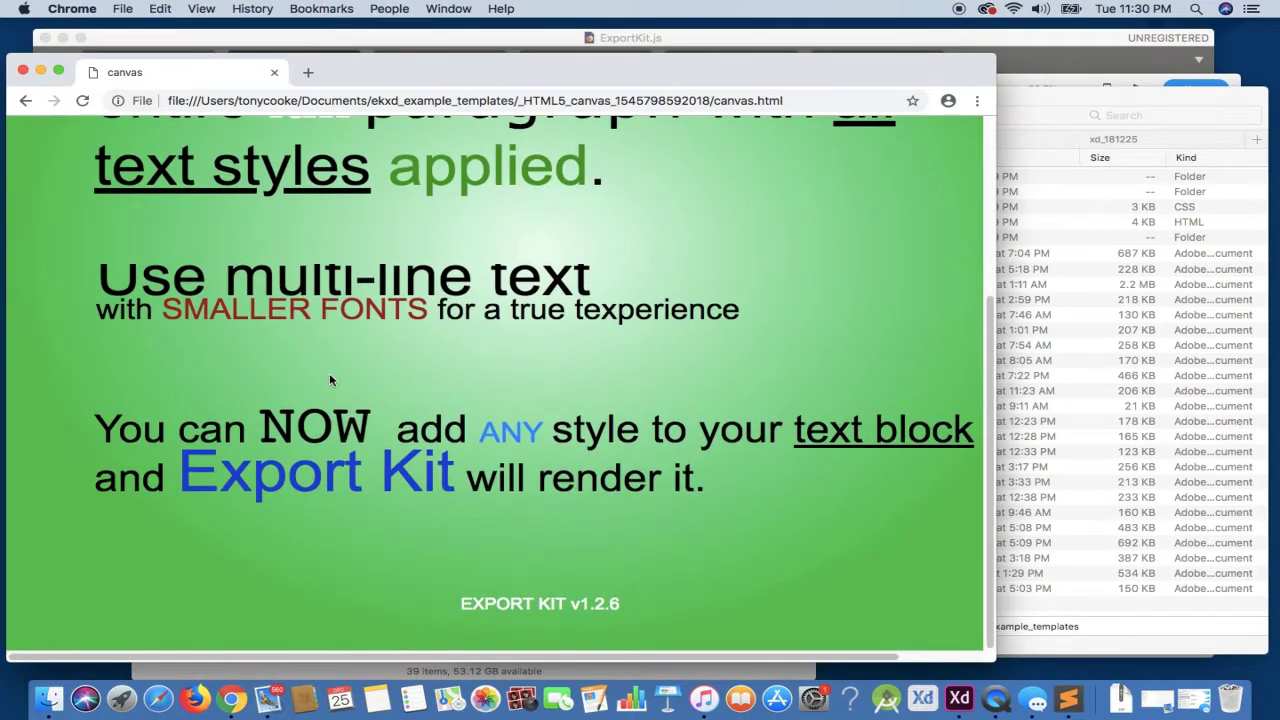
scroll(330, 380, "up", 3)
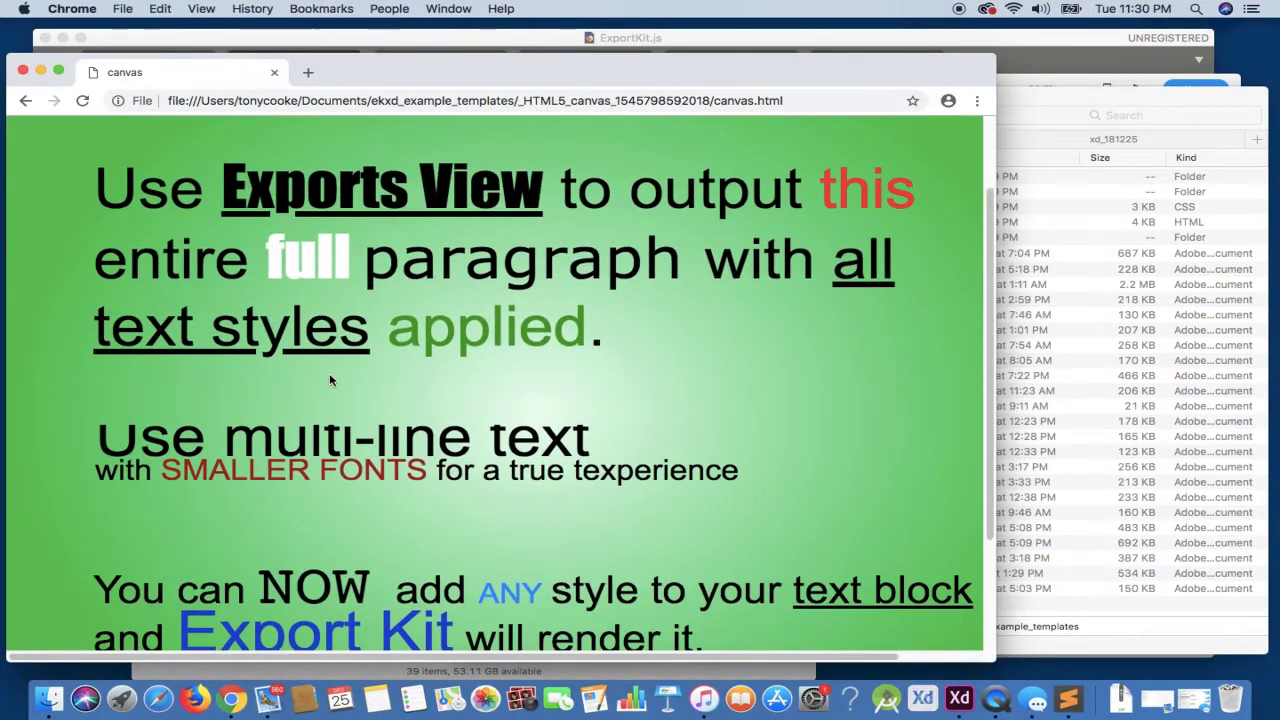
scroll(331, 380, "up", 2)
scroll(329, 375, "down", 5)
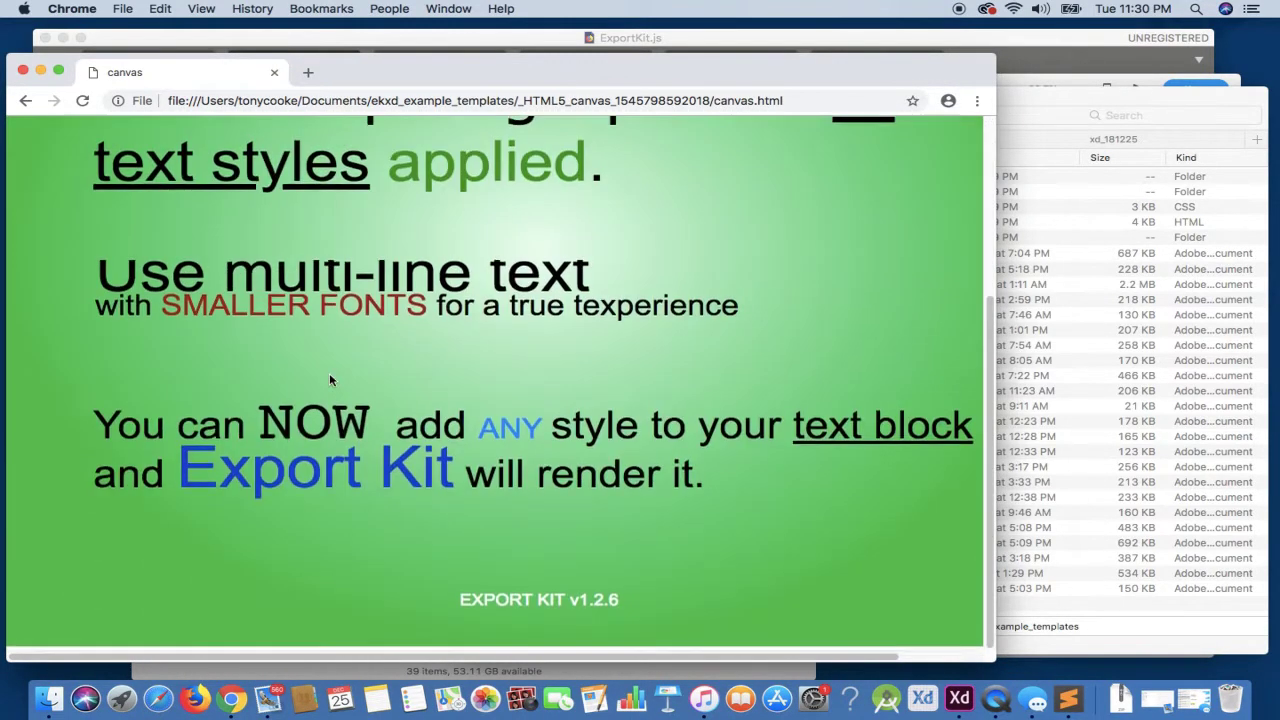
scroll(329, 375, "up", 4)
scroll(330, 377, "up", 1)
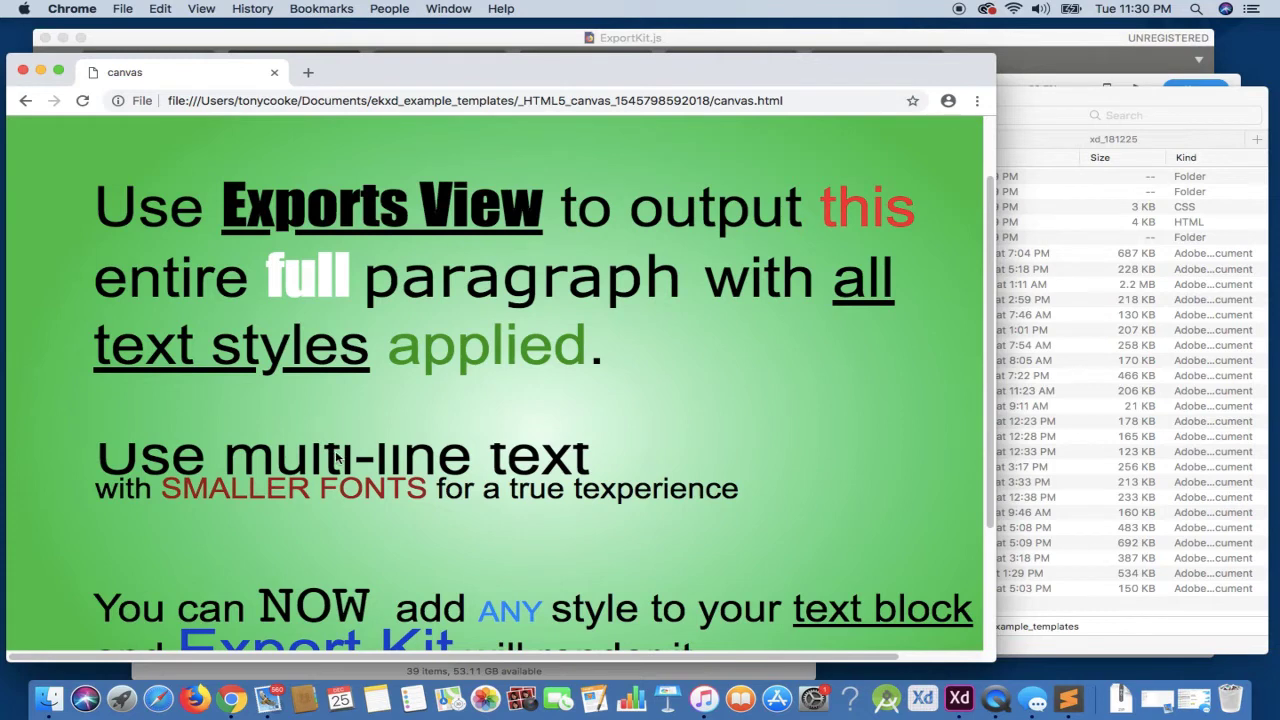
left_click_drag(331, 451, 542, 449)
left_click(658, 450)
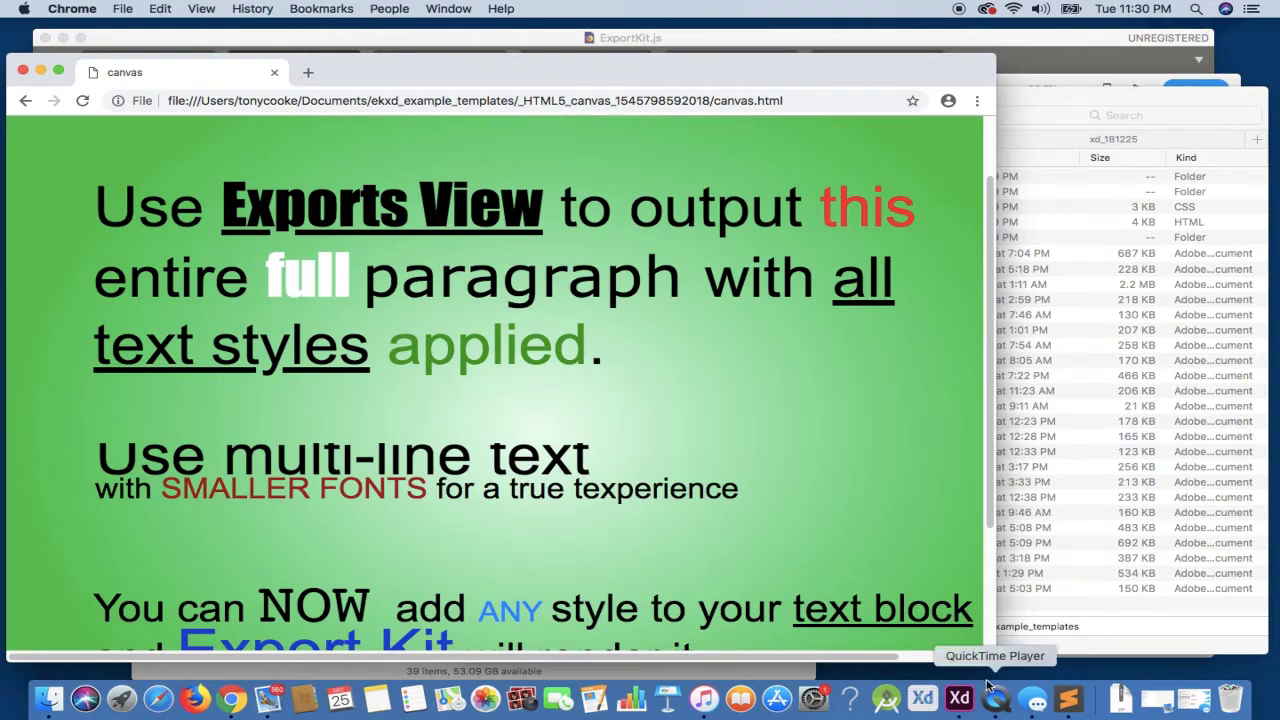
- Switch the multi-line text box to Auto Width
left_click(960, 699)
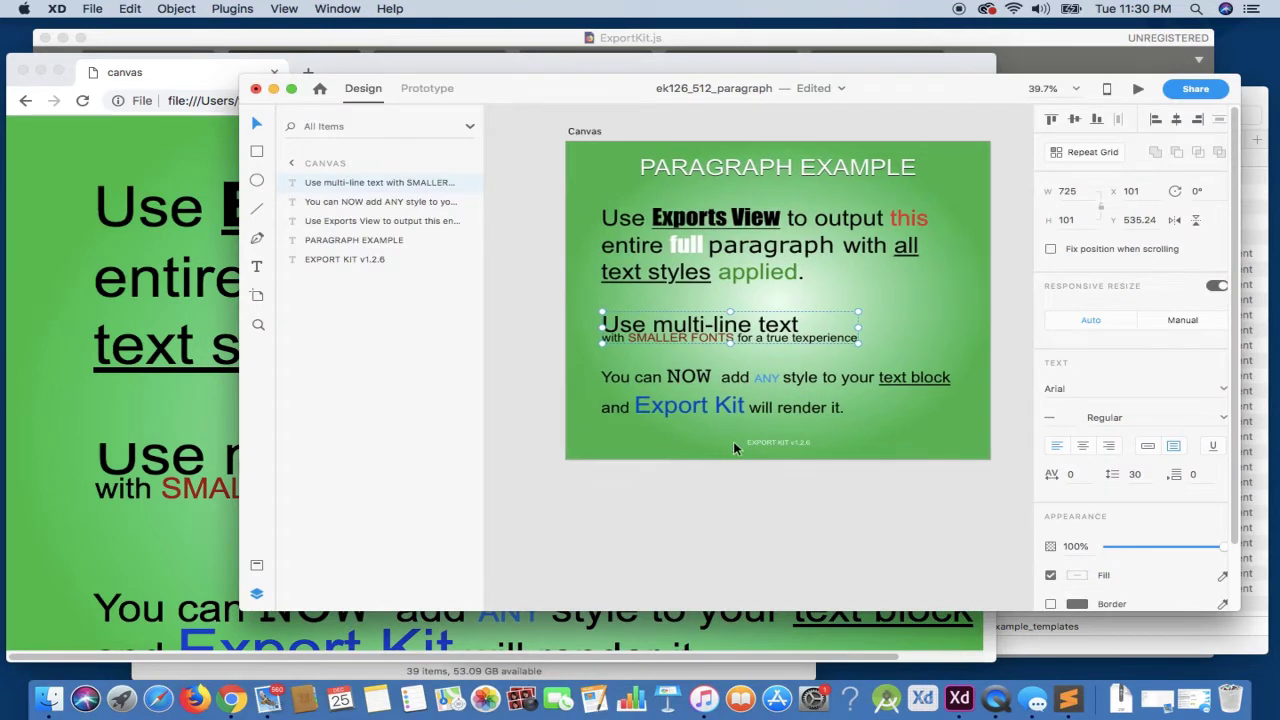
scroll(736, 441, "down", 2)
scroll(730, 446, "up", 2)
scroll(730, 446, "right", 1)
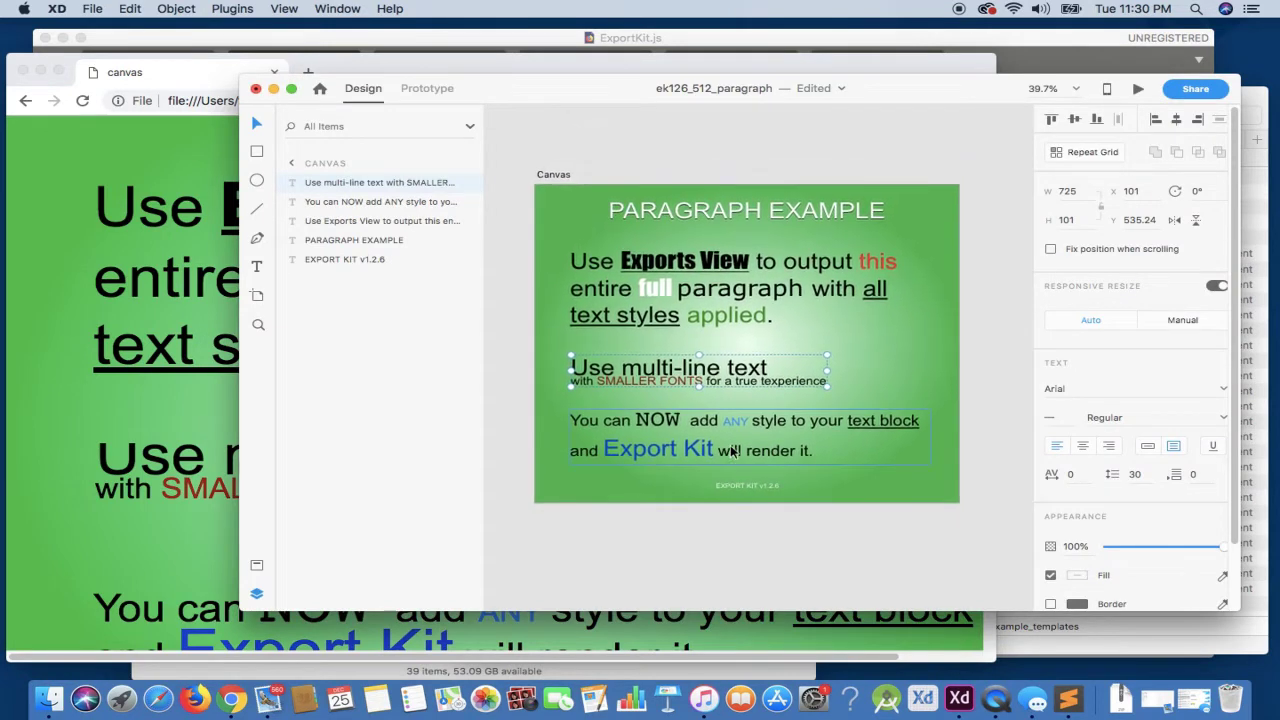
left_click(1142, 447)
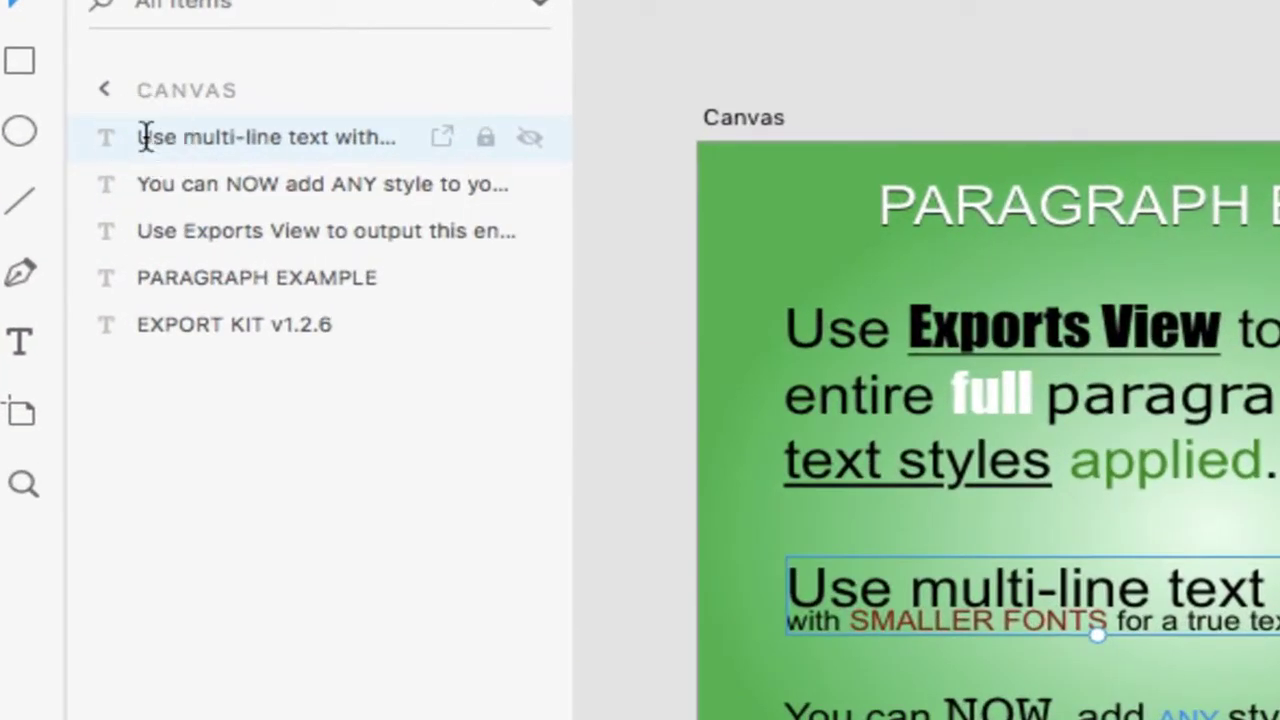
- Prepend ${p} to the multi-line text layer's name
double_click(143, 137)
left_click(141, 137)
type("${p}")
key("Left")
type("p")
key("Right")
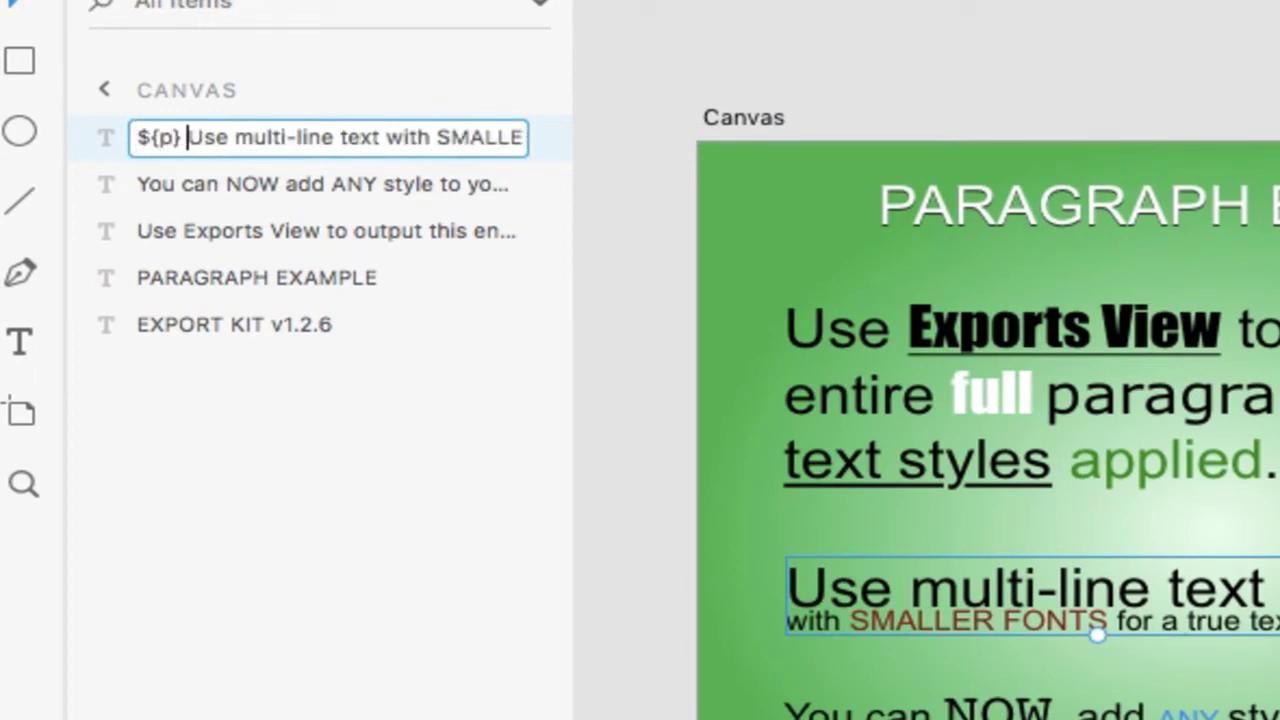
key("Return")
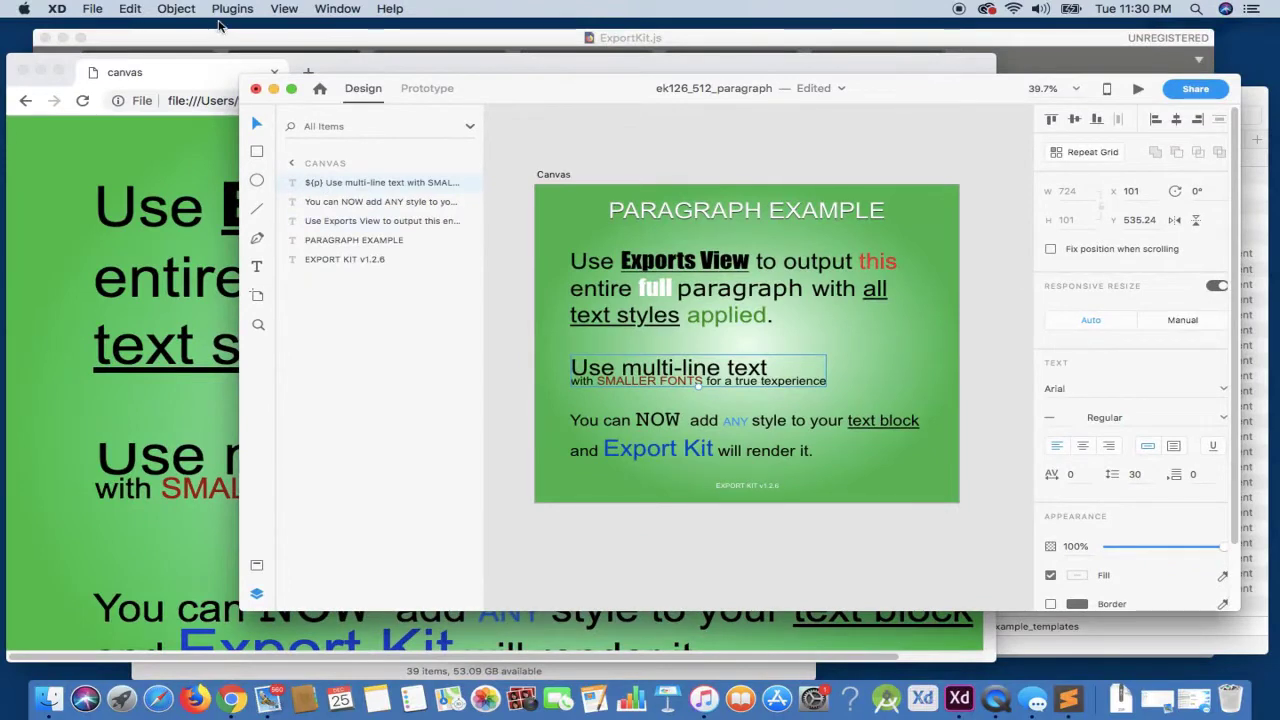
left_click(216, 22)
left_click(570, 152)
- Export the design to HTML5 again and open the newest canvas.html in Chrome
left_click(222, 9)
mouse_move(290, 28)
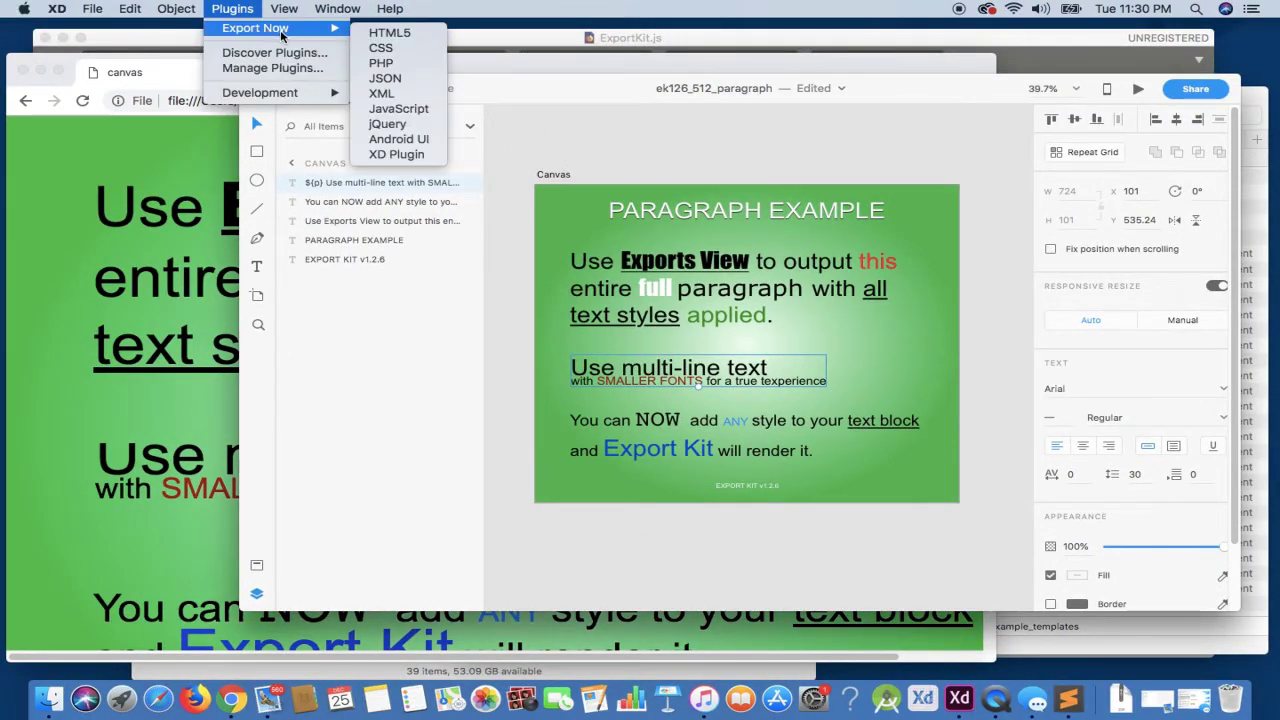
left_click(392, 36)
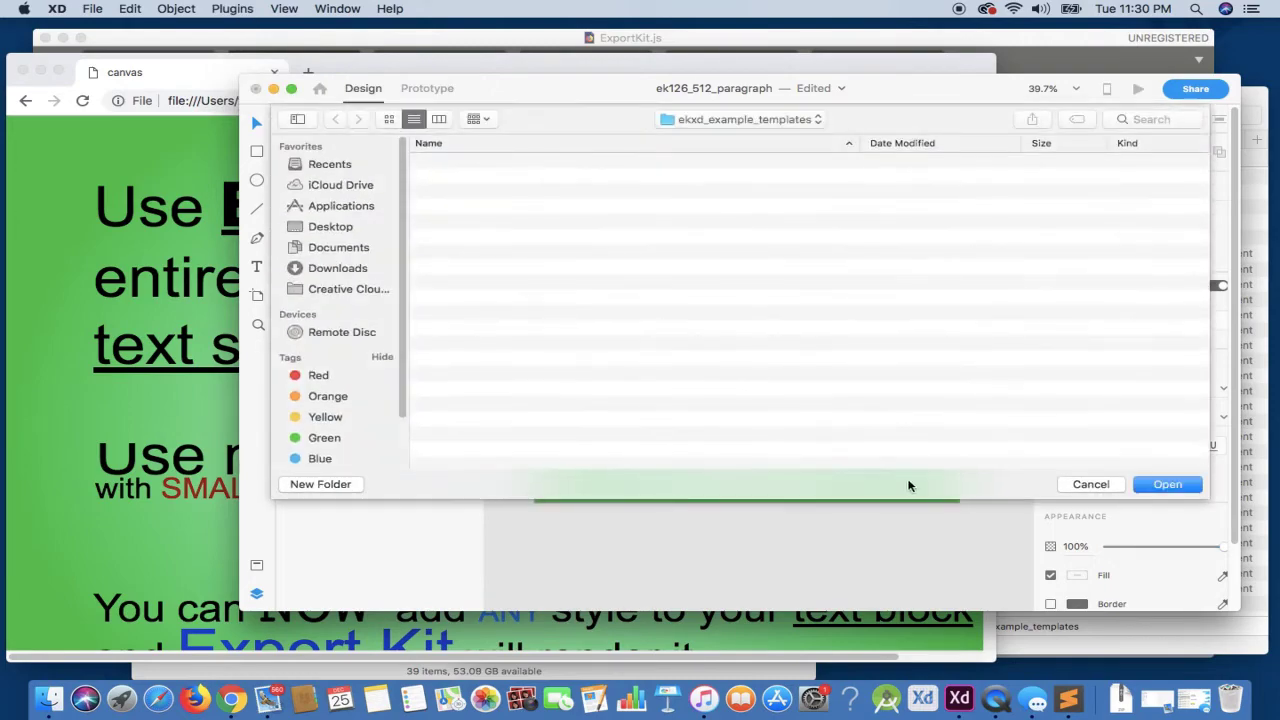
left_click(1163, 487)
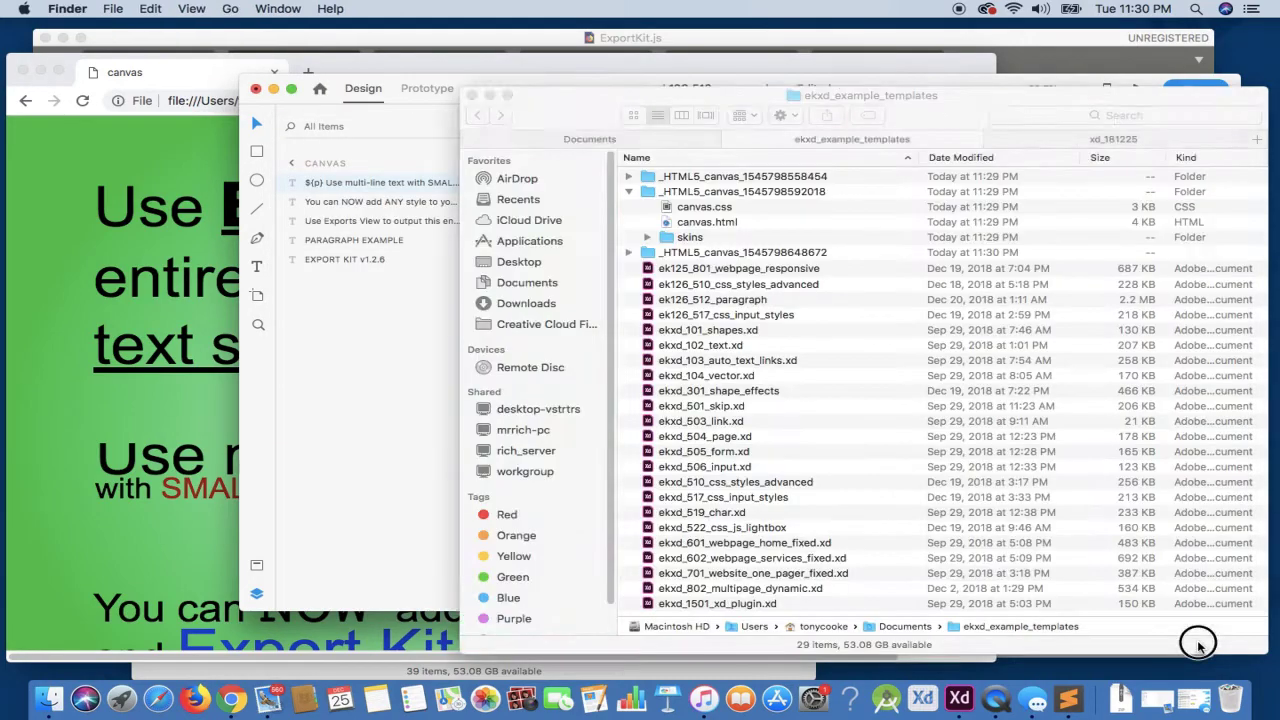
left_click(628, 191)
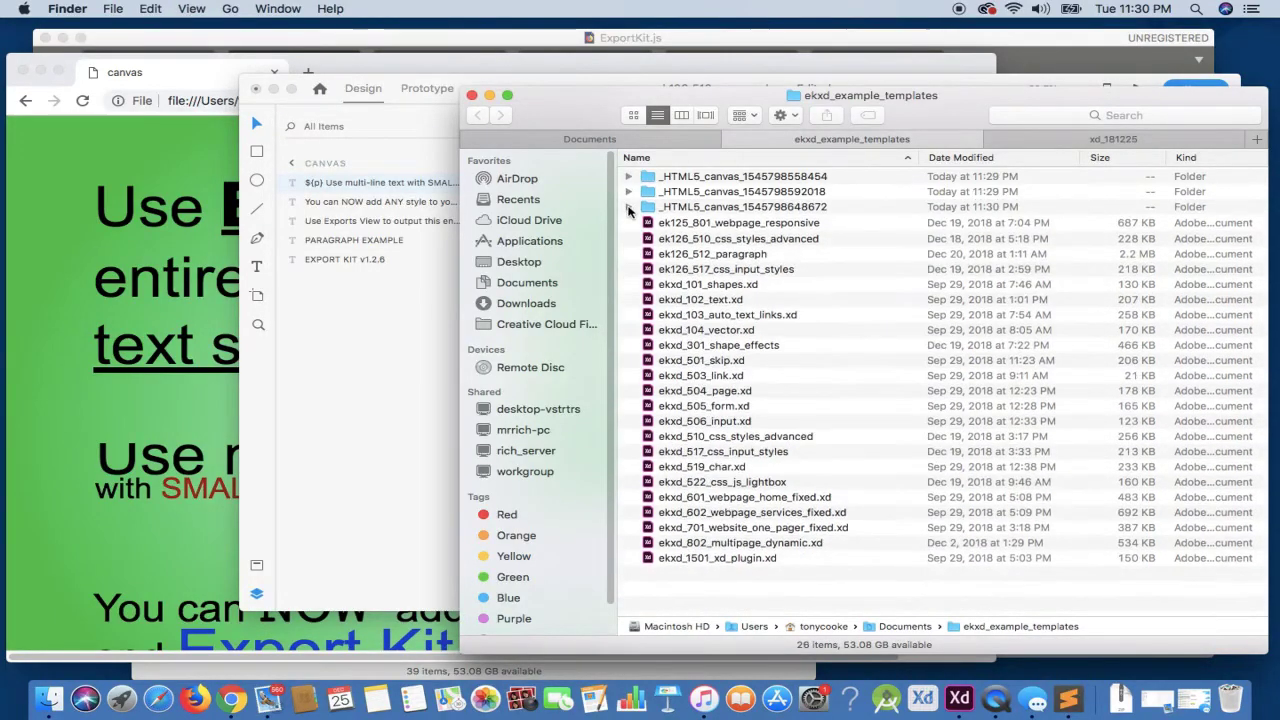
left_click(628, 206)
left_click_drag(710, 236, 117, 442)
scroll(367, 516, "down", 5)
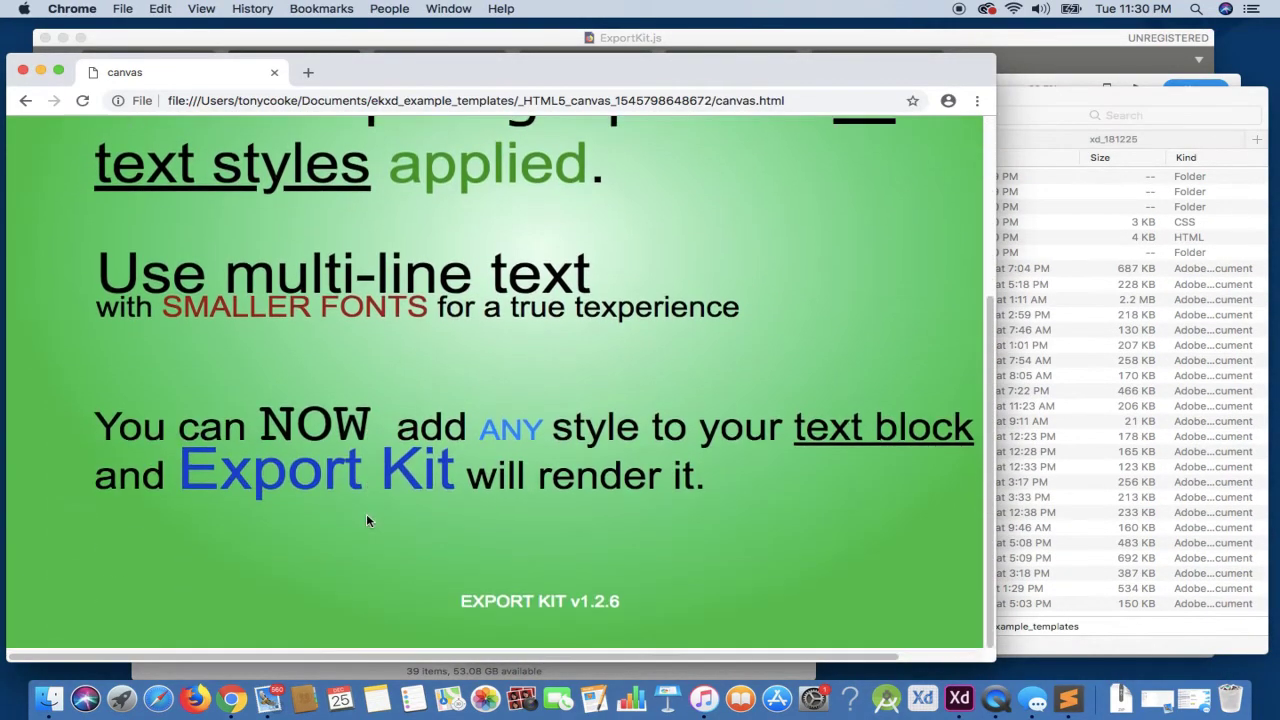
scroll(366, 513, "up", 3)
scroll(366, 518, "up", 2)
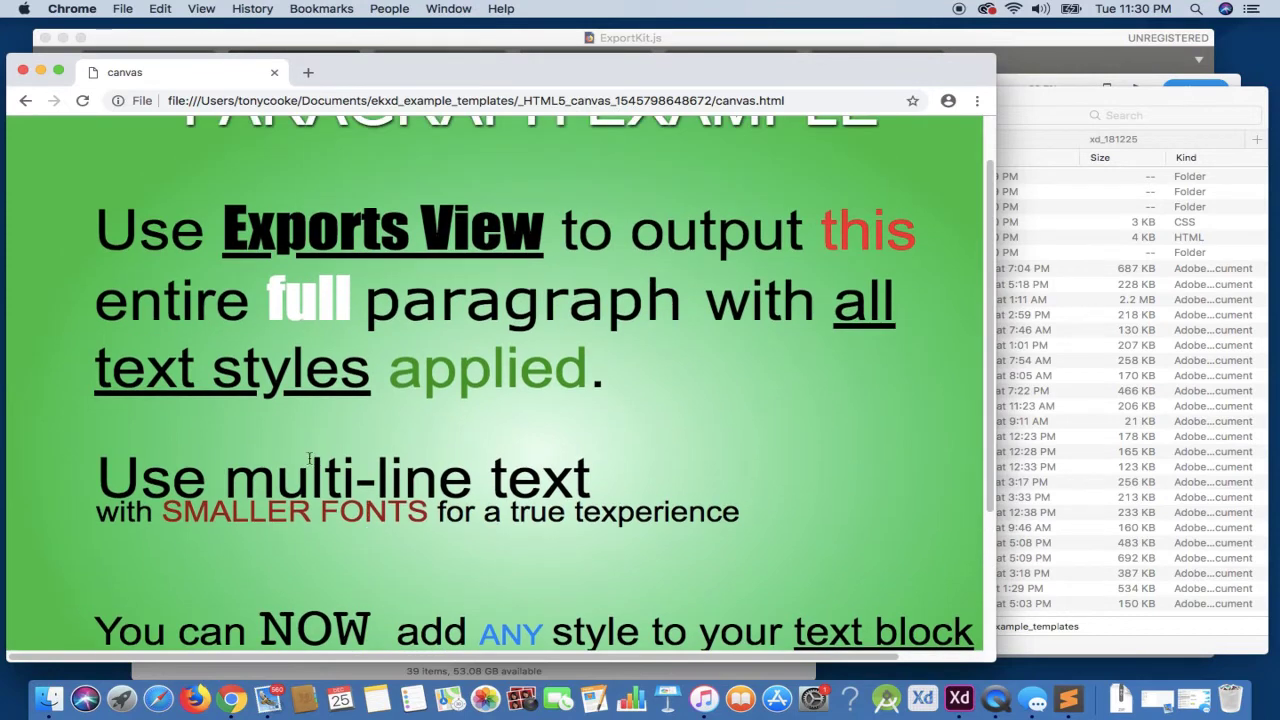
left_click_drag(310, 462, 469, 459)
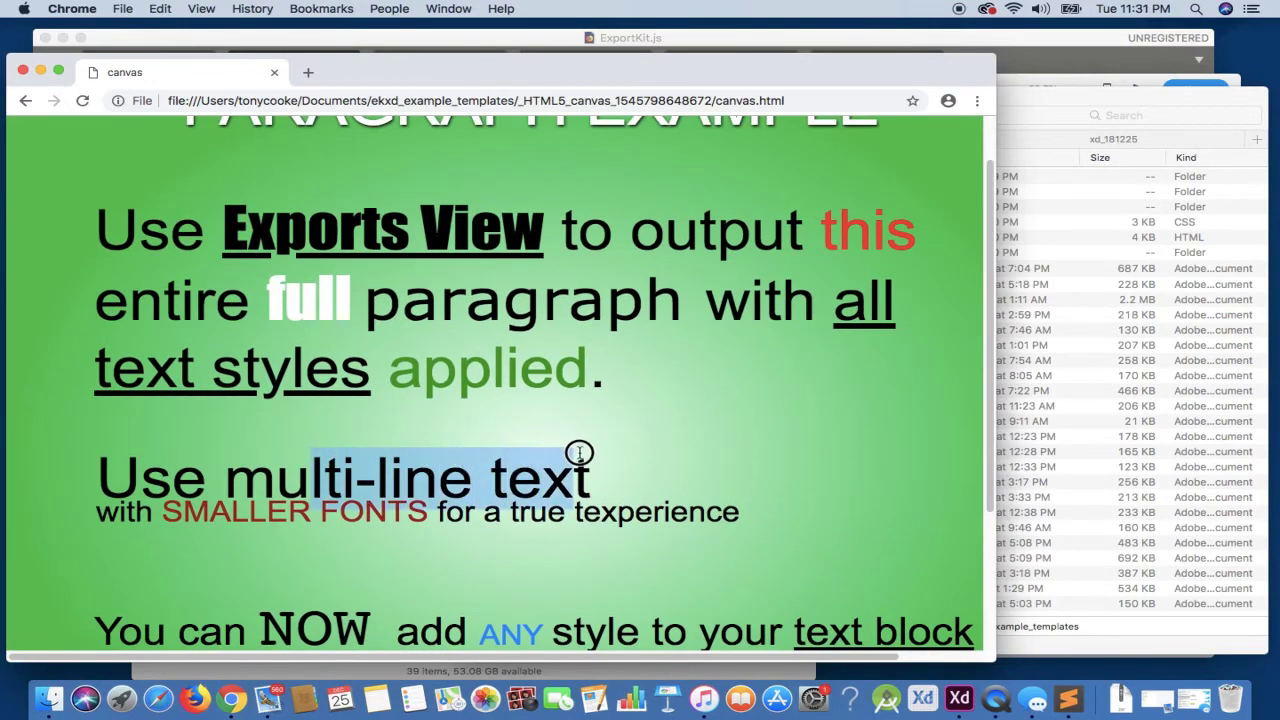
mouse_move(583, 453)
left_mouse_down()
mouse_move(603, 457)
mouse_move(572, 457)
left_mouse_up()
left_click(951, 697)
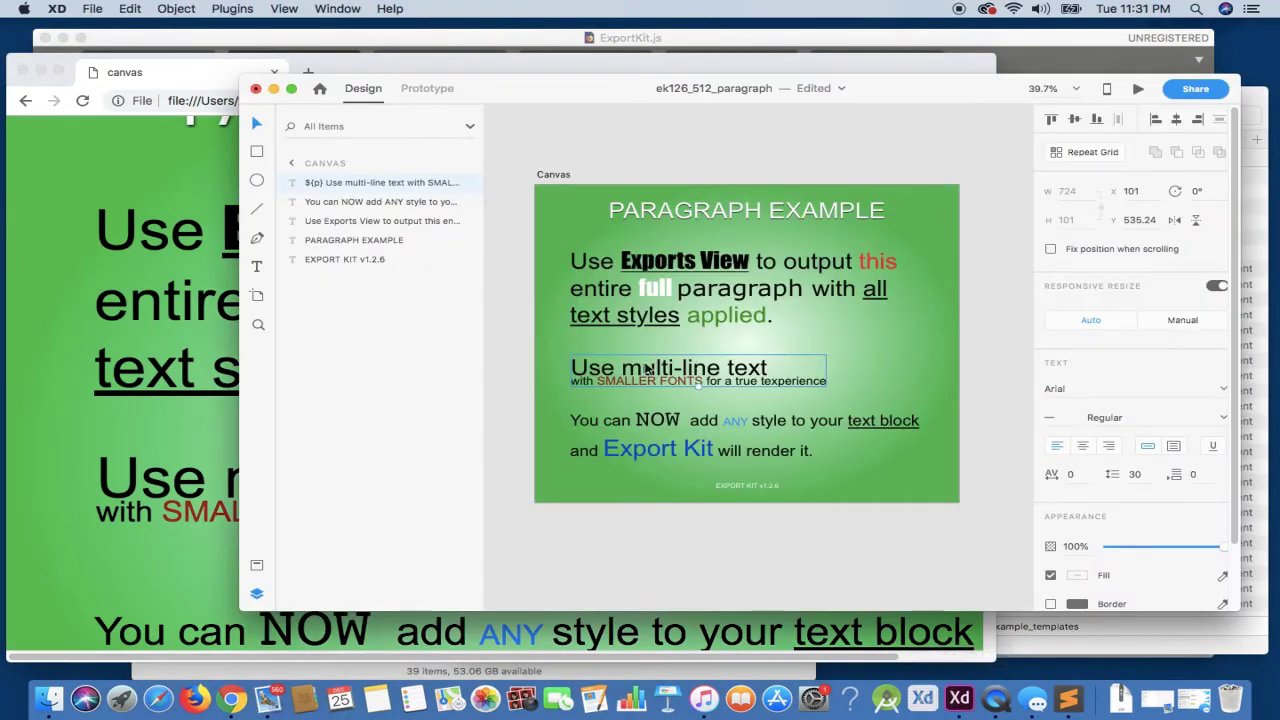